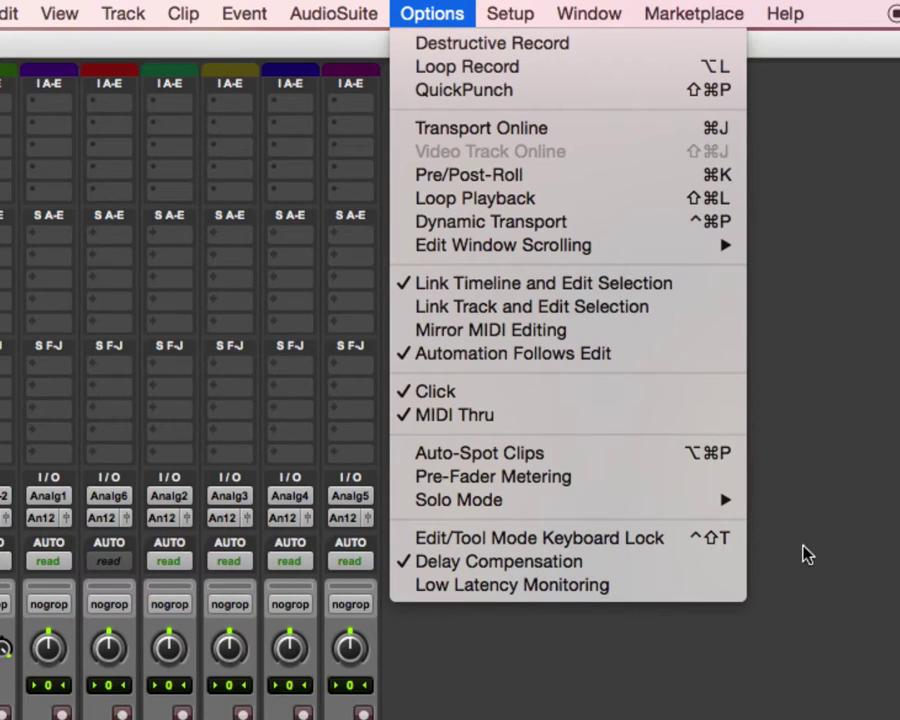
# Enable Pre-Fader Metering for the session
pyautogui.click(884, 458)
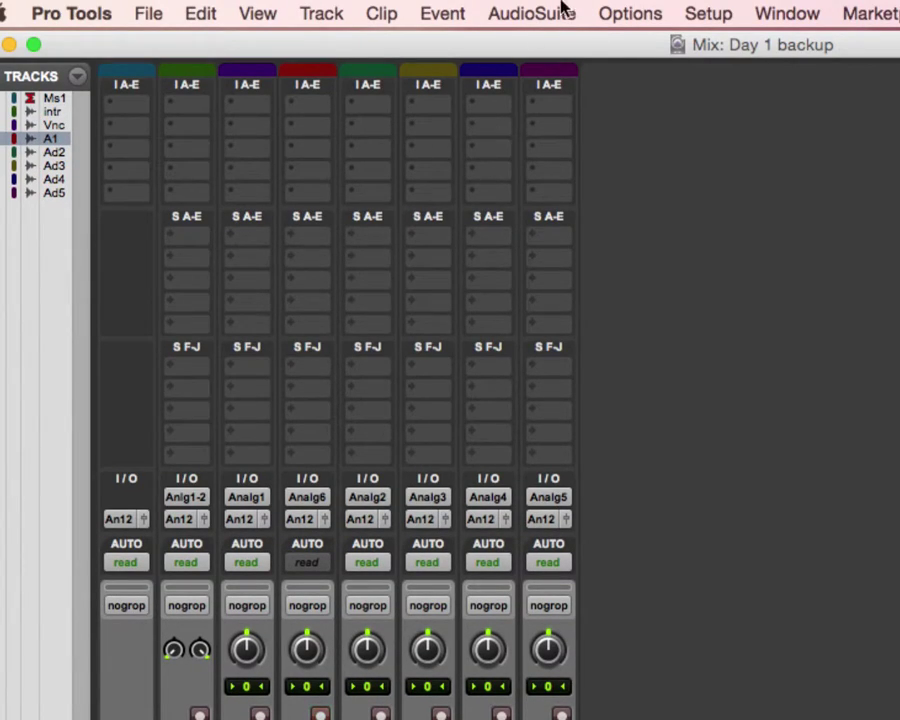
pyautogui.click(615, 14)
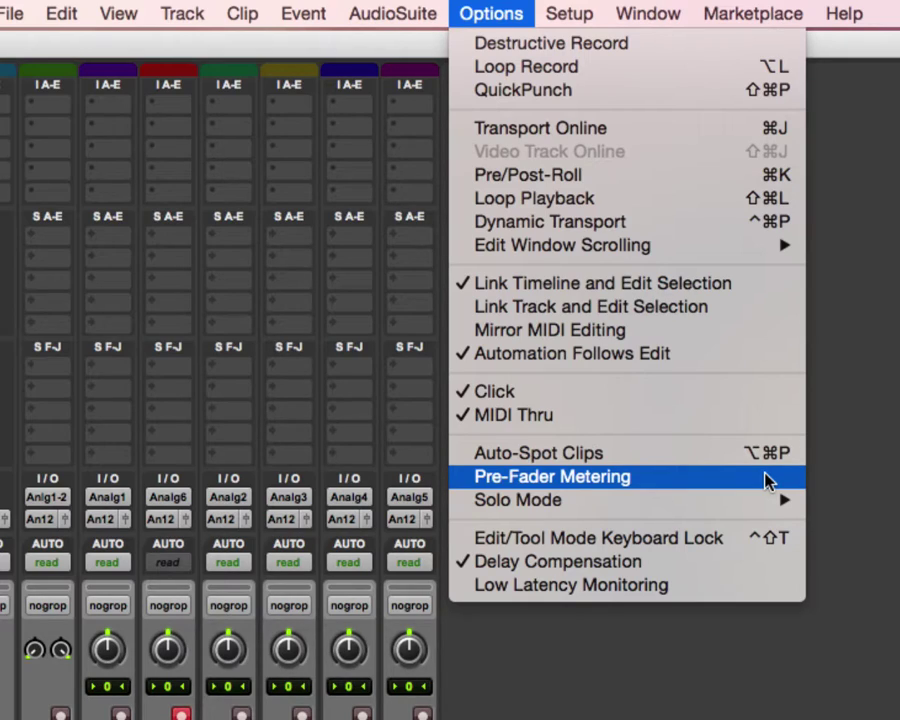
pyautogui.click(766, 479)
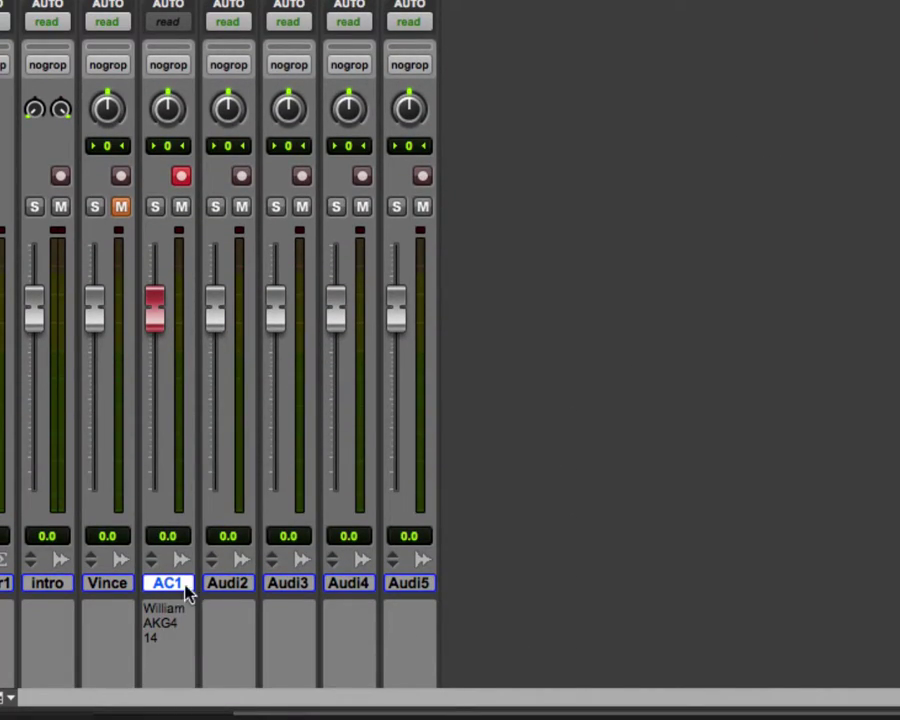
# Hide the intro track and the muted track beside it from the mixer
pyautogui.click(227, 584)
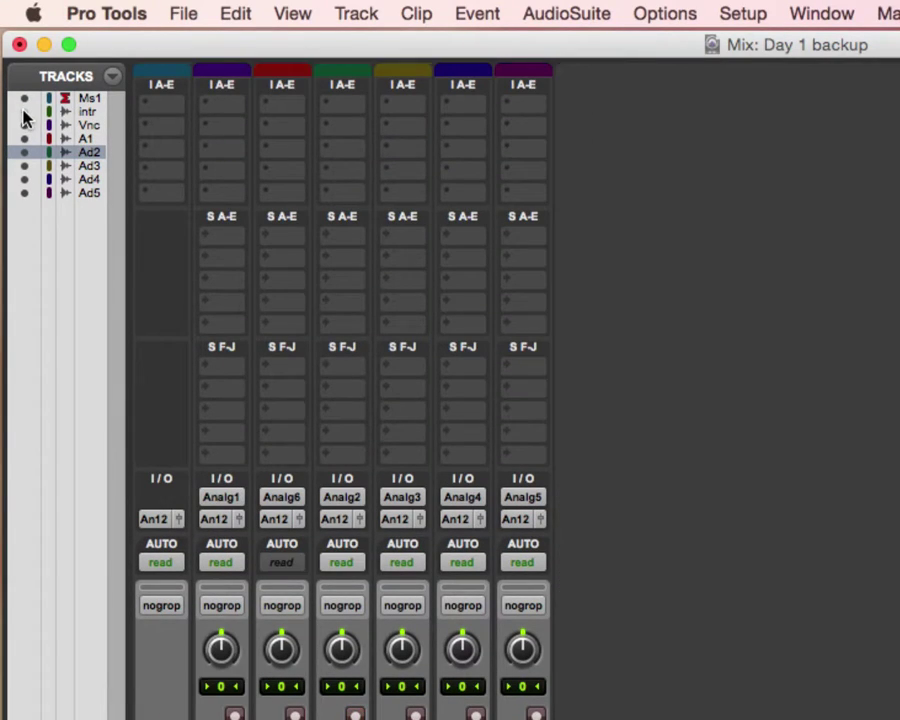
pyautogui.click(23, 125)
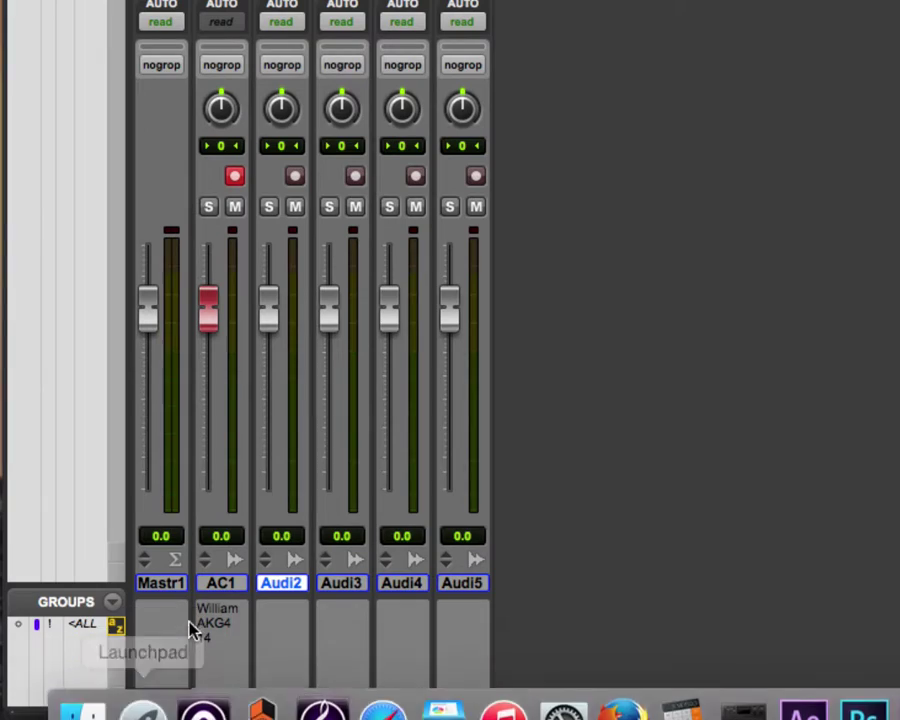
# Create one new mono Aux Input track directly after the Mastr1 track
pyautogui.click(163, 584)
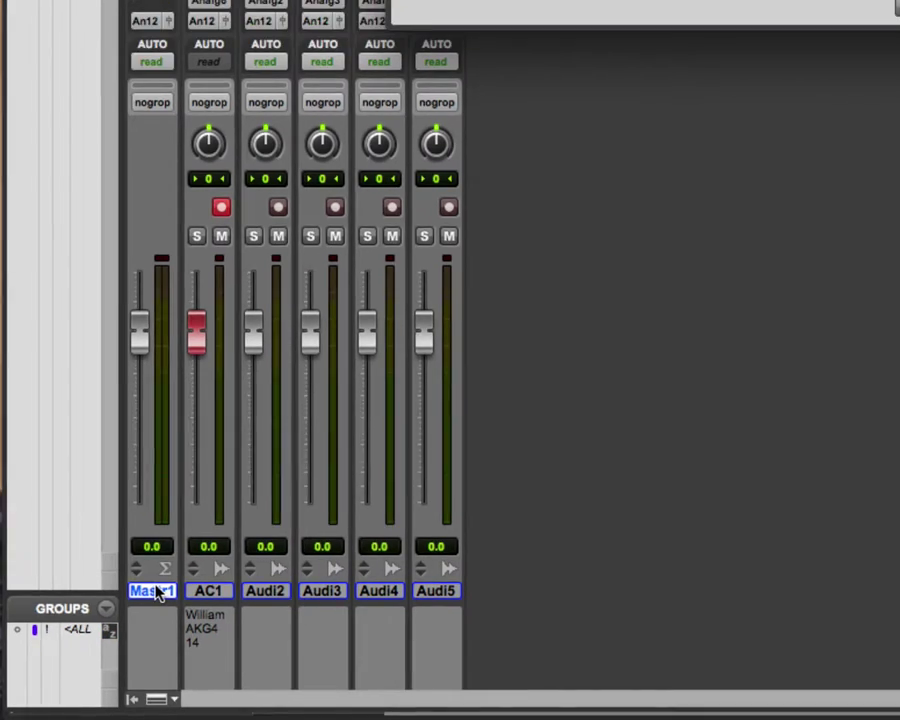
pyautogui.press('super+shift+n')
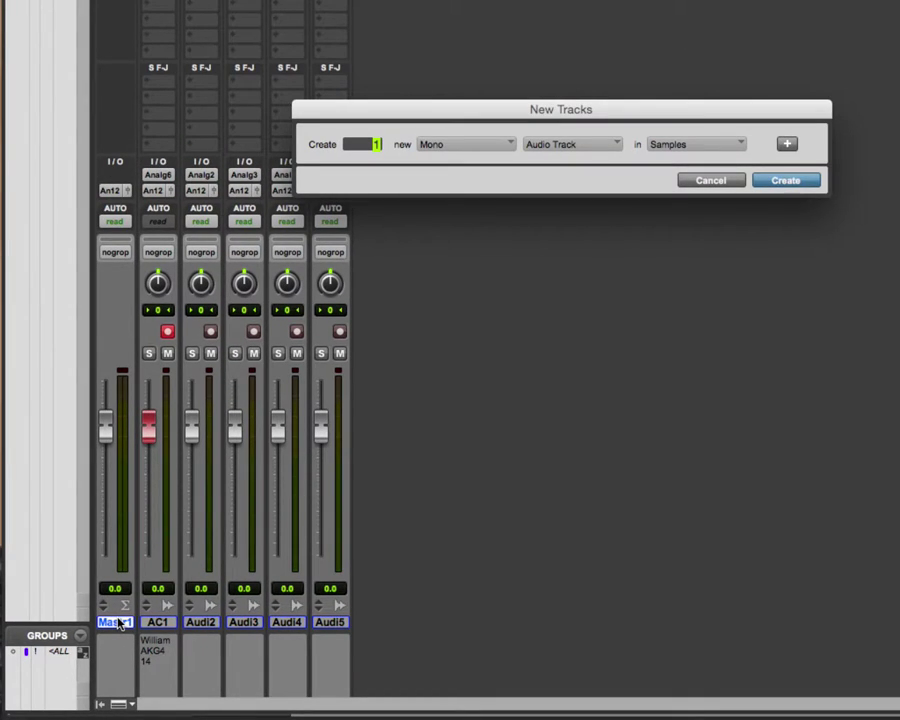
pyautogui.press('super+Down')
pyautogui.press('Return')
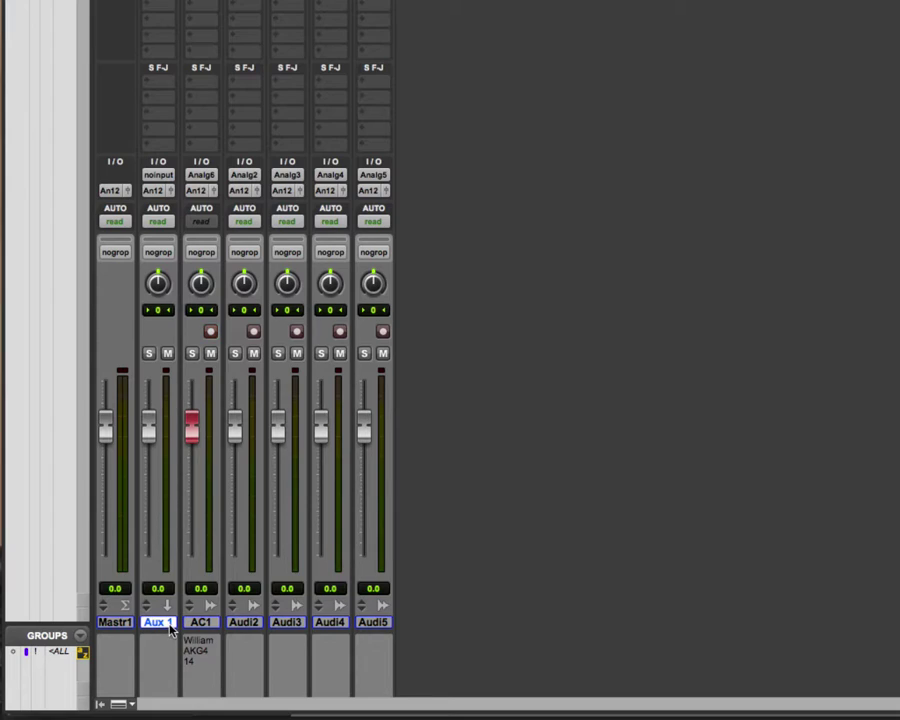
# Rename the Aux 1 track as Channel Strip
pyautogui.doubleClick(160, 622)
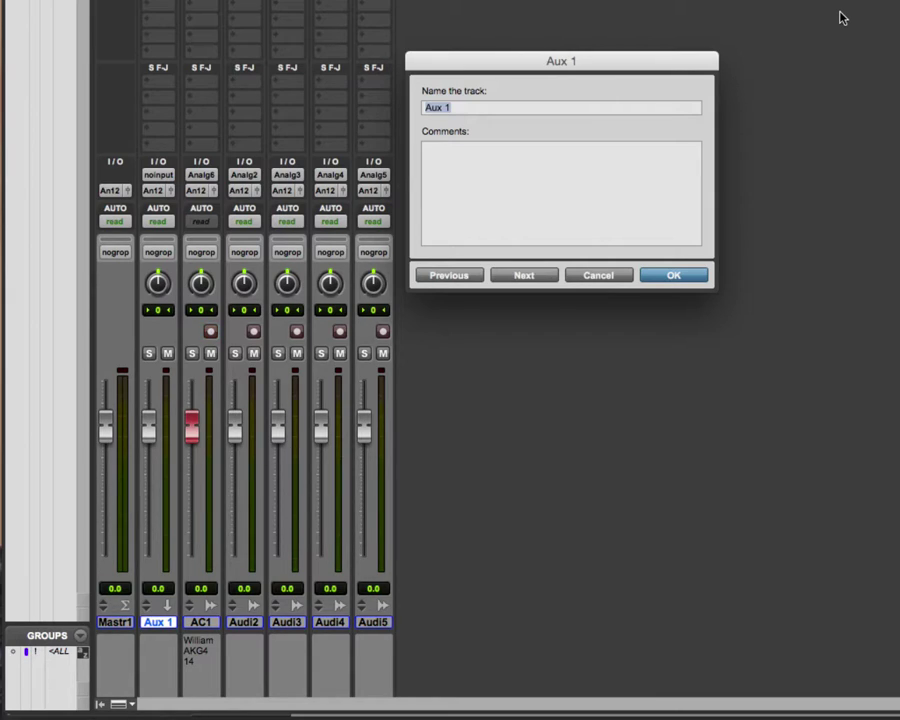
pyautogui.write('Channel Stgr')
pyautogui.press('BackSpace')
pyautogui.press('BackSpace')
pyautogui.write('rip')
pyautogui.press('Return')
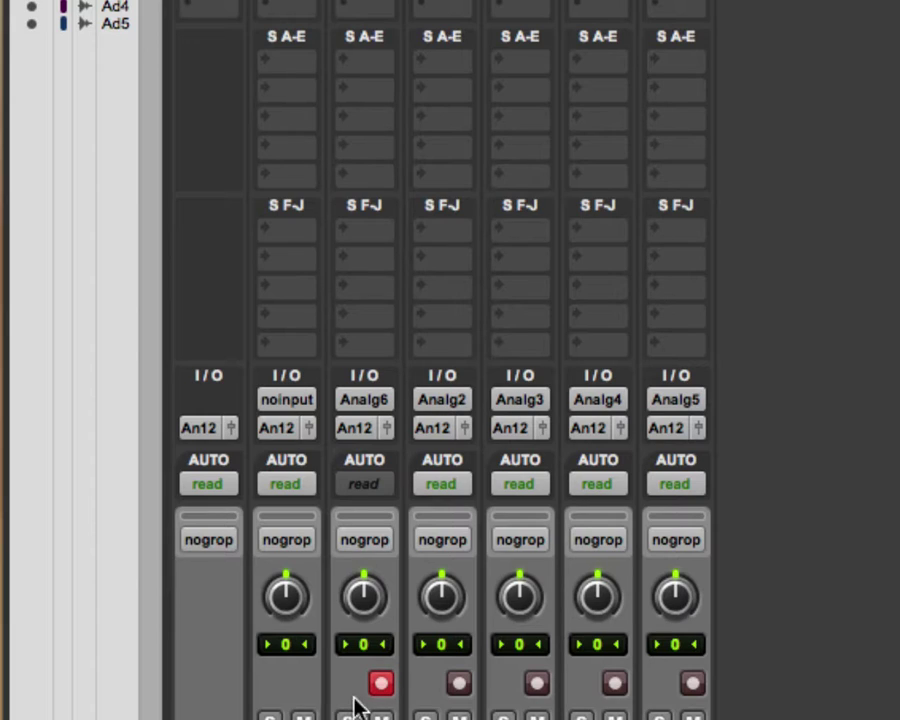
# Set the Channel Strip track's input to the interface path Analog 1 (Mono)
pyautogui.click(292, 402)
pyautogui.moveTo(394, 460)
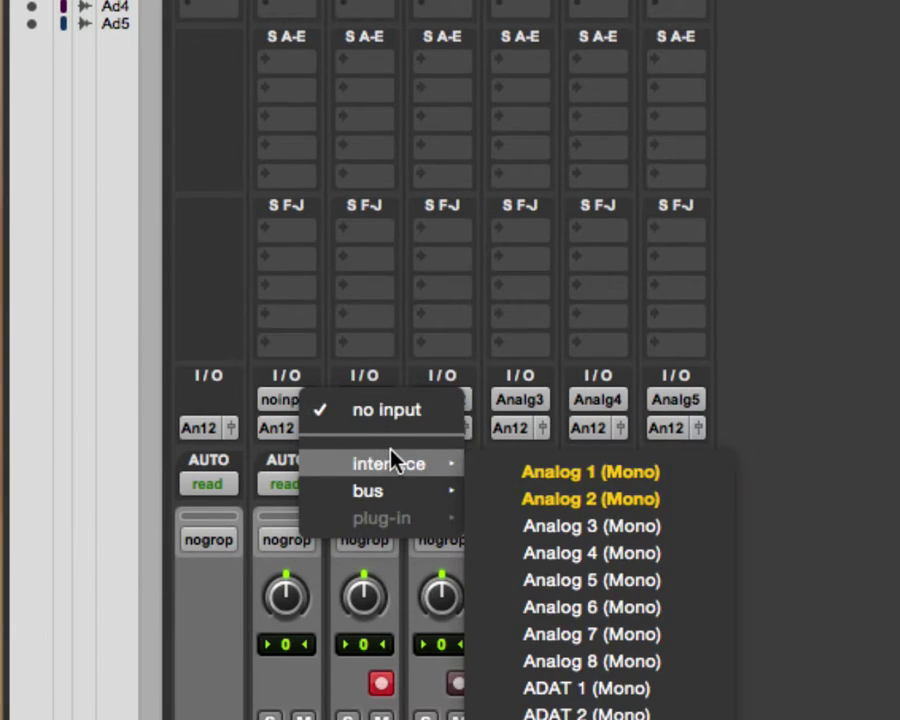
pyautogui.click(527, 474)
pyautogui.click(263, 427)
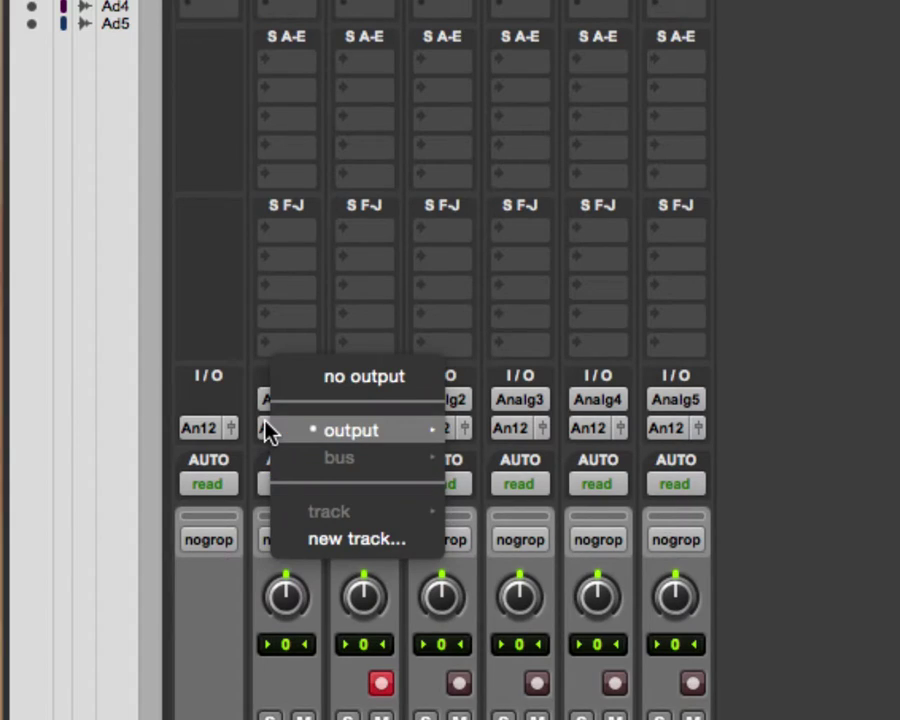
pyautogui.moveTo(349, 442)
pyautogui.click(286, 336)
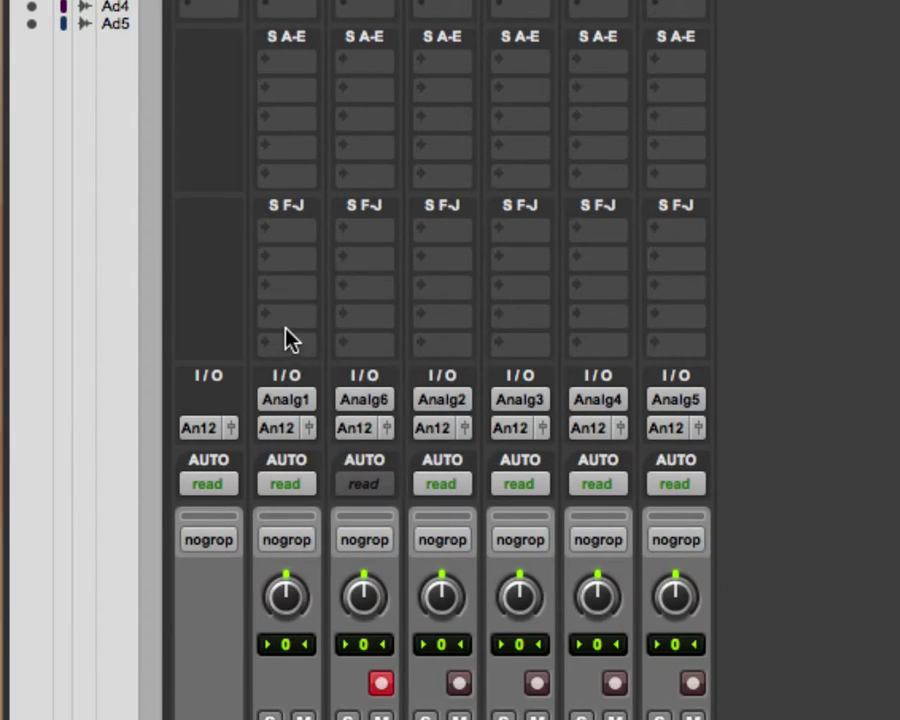
pyautogui.scroll(-10, 286, 336)
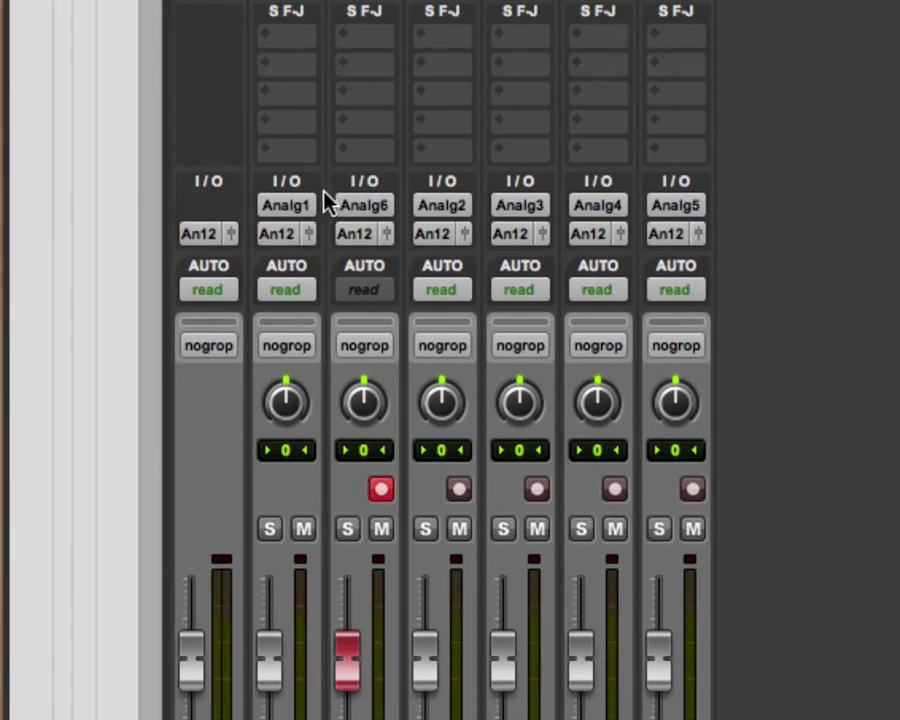
pyautogui.click(270, 232)
pyautogui.click(324, 16)
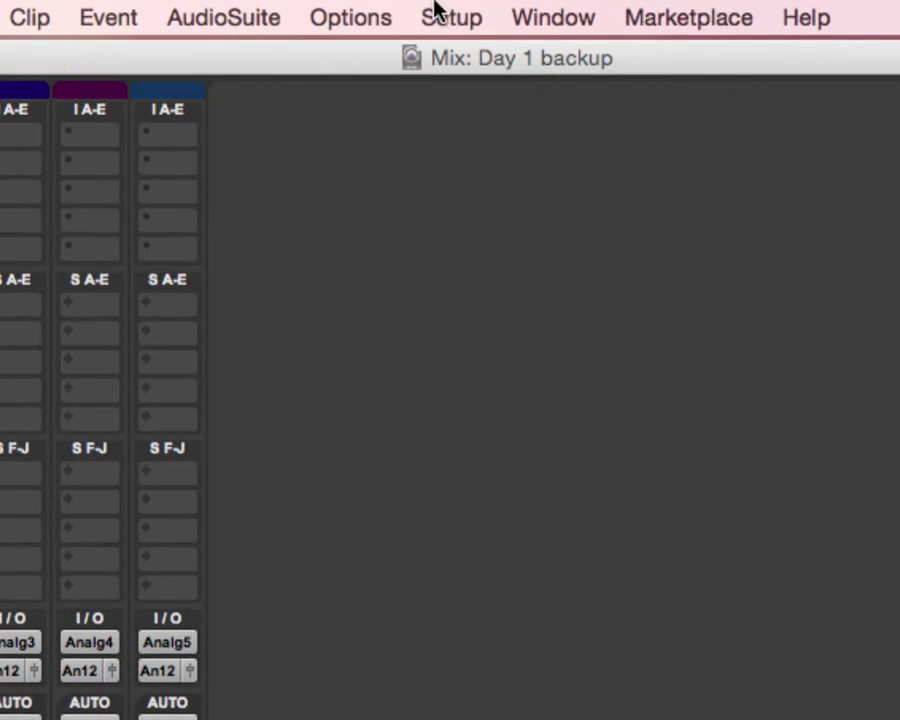
# Restore the default bus paths in the session's I/O Setup
pyautogui.click(445, 16)
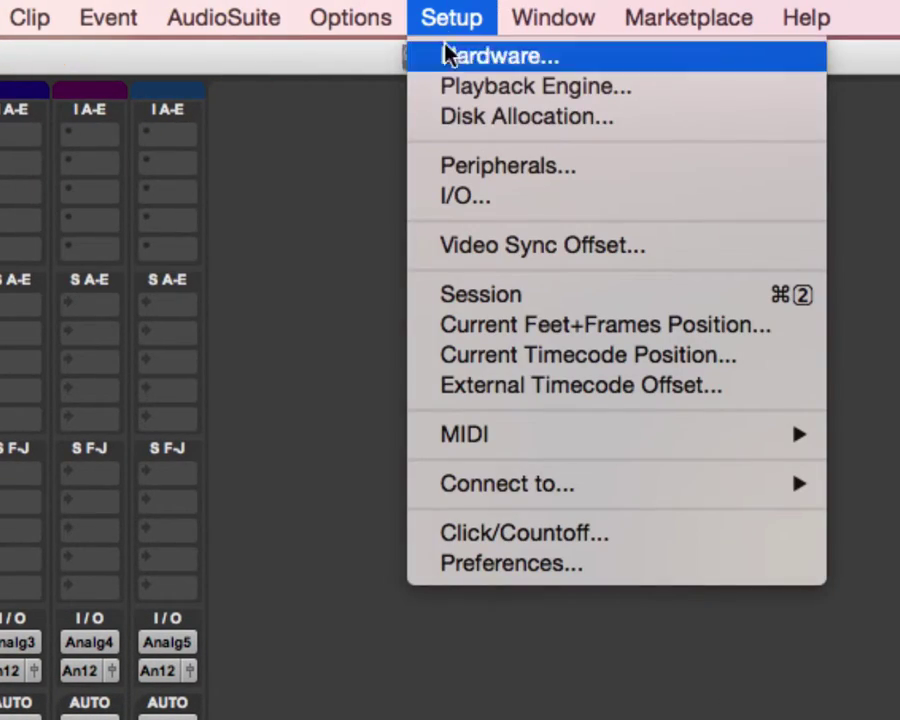
pyautogui.click(437, 197)
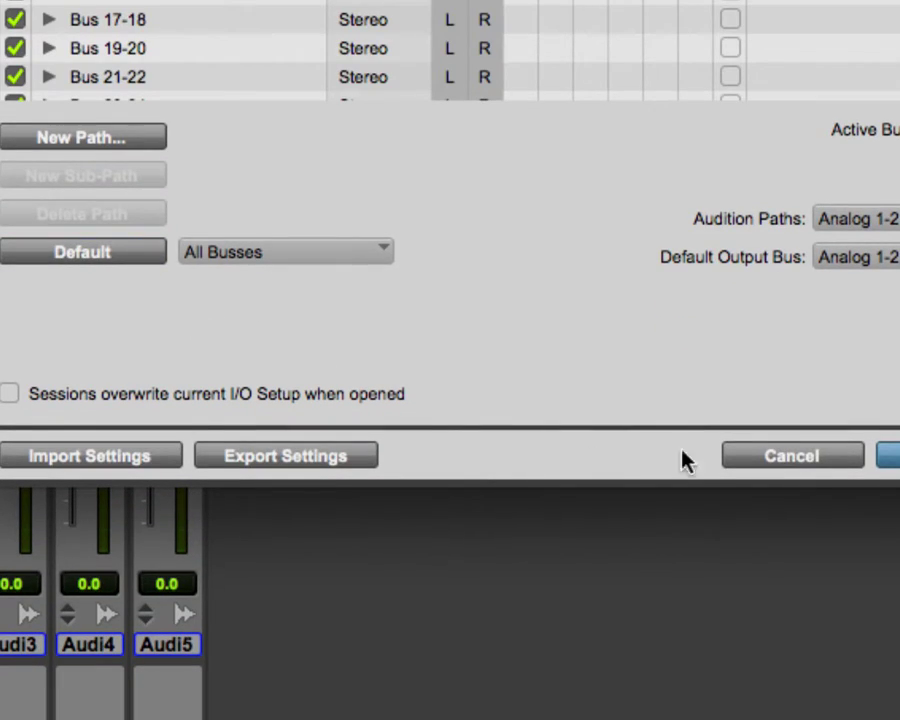
pyautogui.click(790, 456)
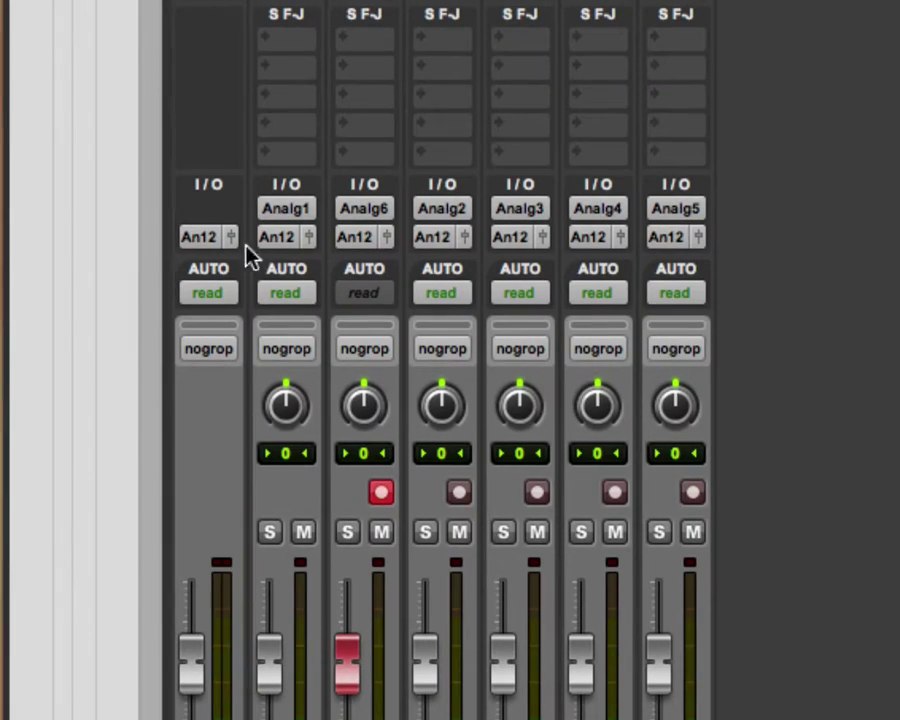
# Route the Channel Strip track's output to Bus 1 (Mono) and set the AC1 track's input to Bus 1 (Mono)
pyautogui.click(295, 240)
pyautogui.moveTo(424, 274)
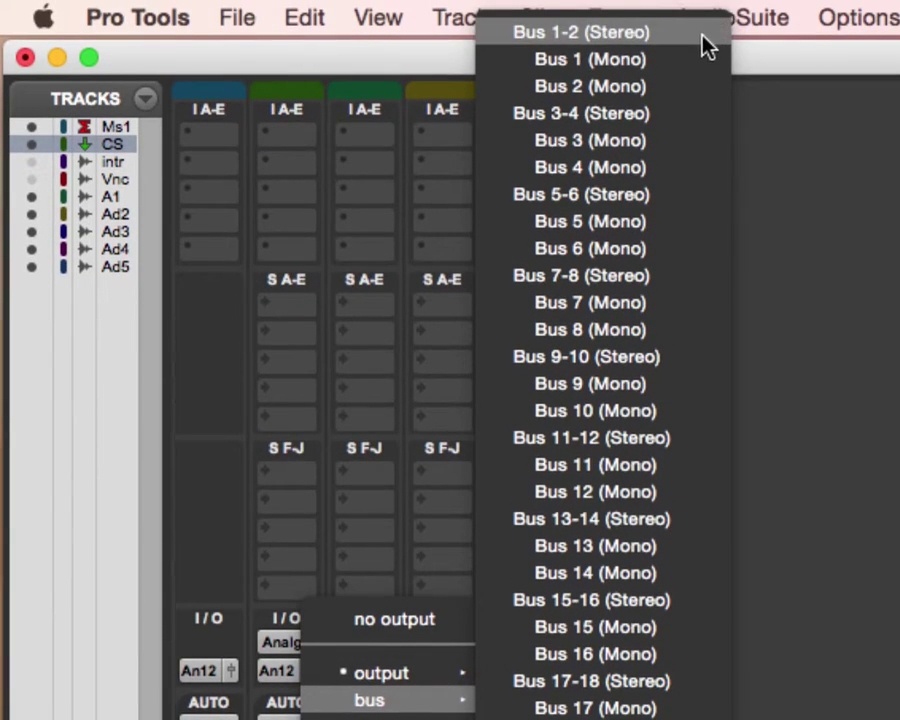
pyautogui.click(700, 60)
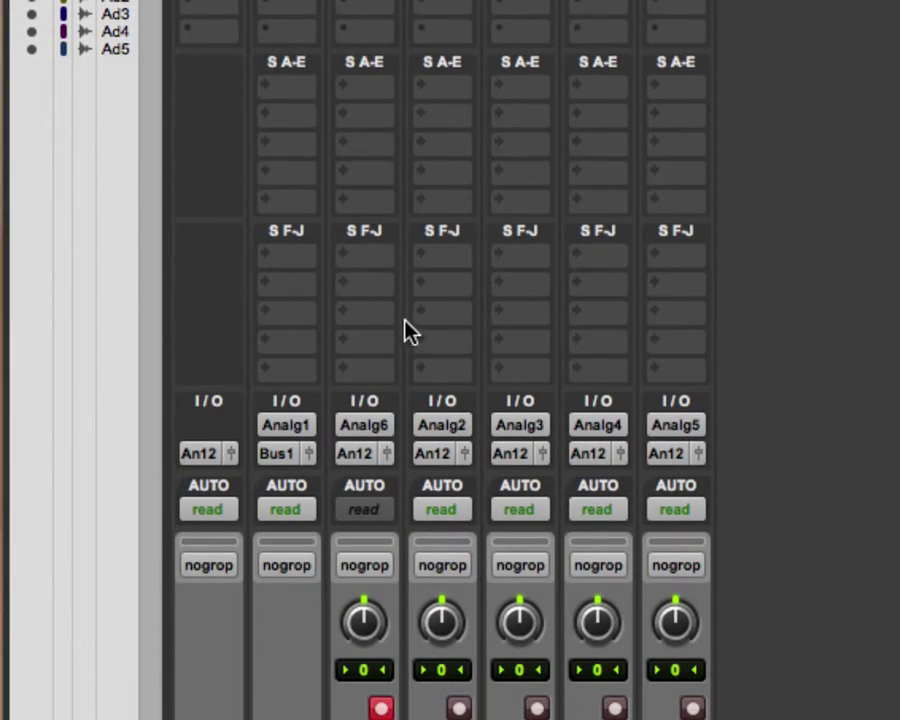
pyautogui.click(360, 428)
pyautogui.moveTo(416, 462)
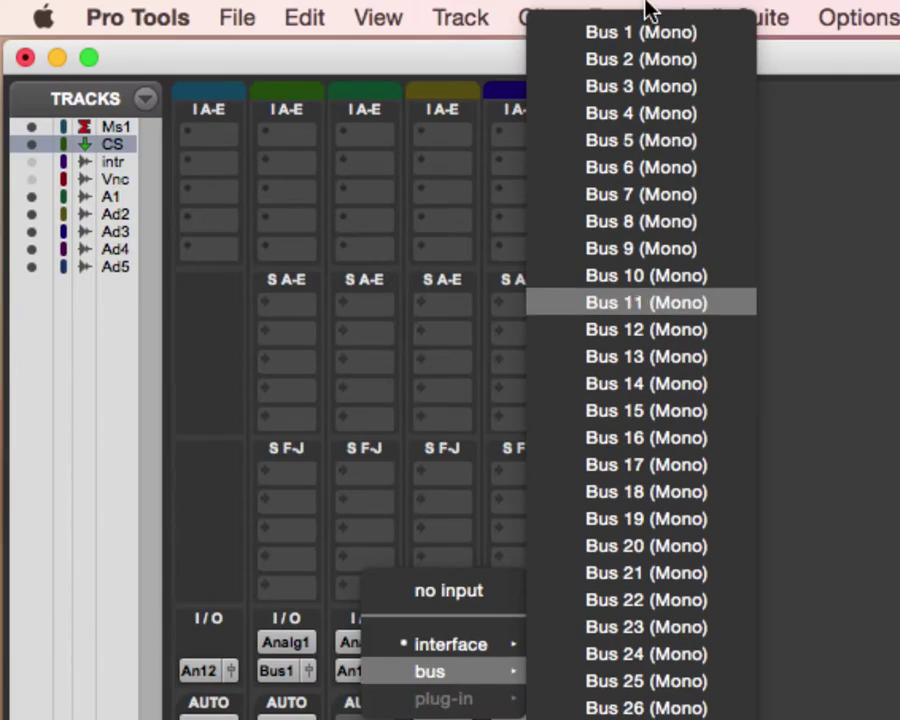
pyautogui.click(625, 28)
pyautogui.click(267, 134)
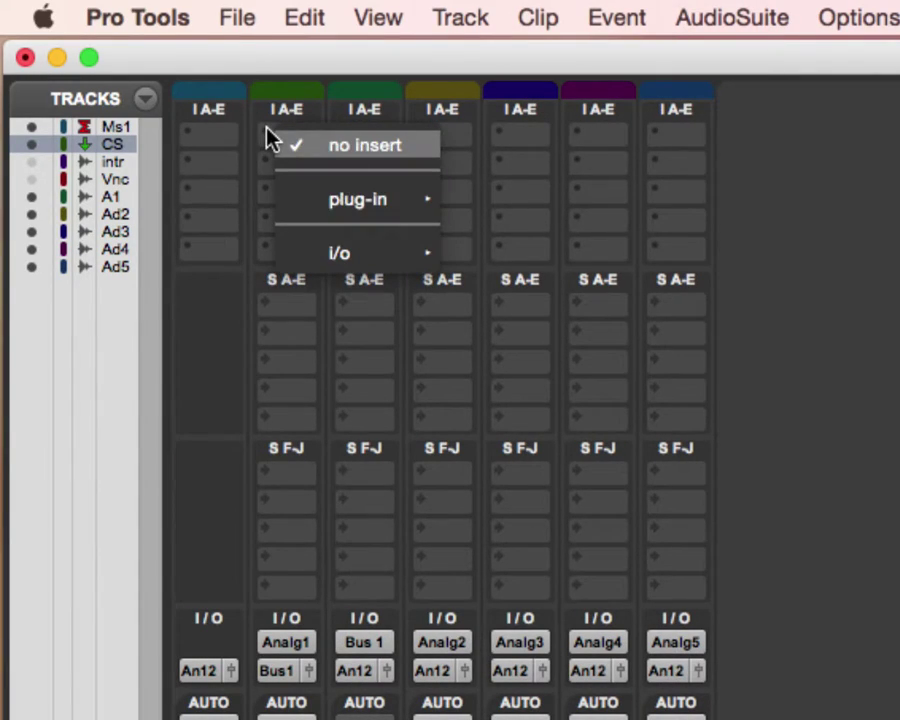
pyautogui.moveTo(332, 203)
pyautogui.moveTo(532, 243)
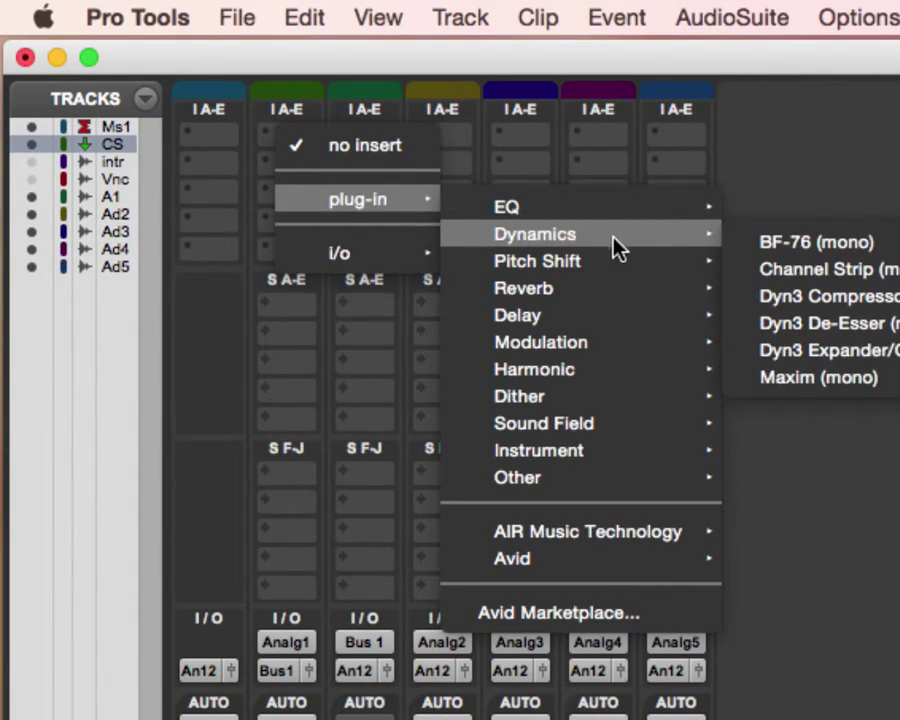
pyautogui.click(780, 149)
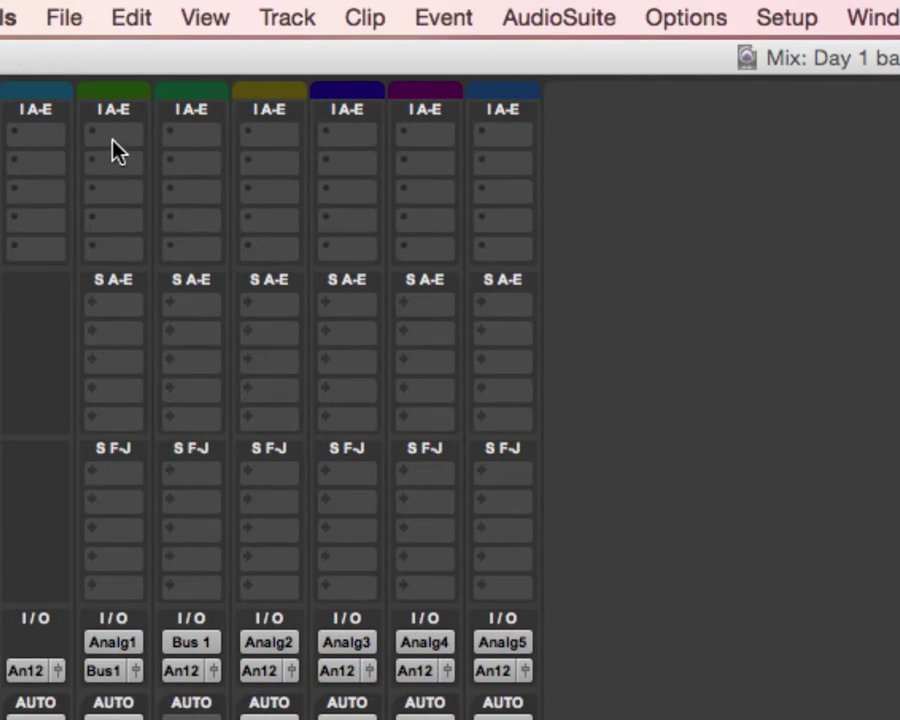
# Add the Channel Strip (mono) dynamics plug-in to the aux track's first insert slot and move its window clear of the mixer controls
pyautogui.click(114, 146)
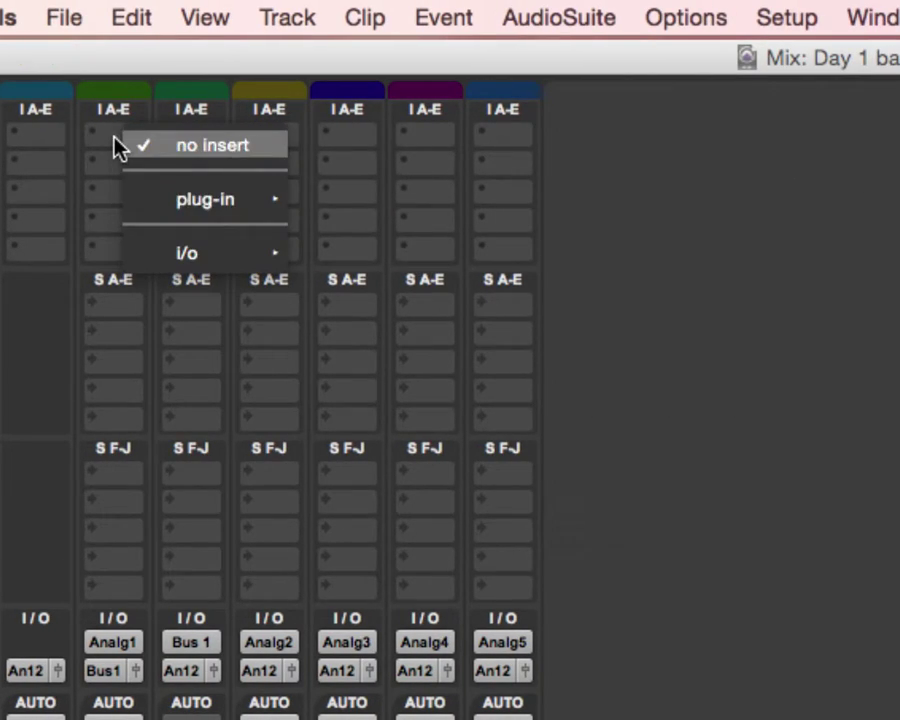
pyautogui.moveTo(177, 205)
pyautogui.moveTo(437, 245)
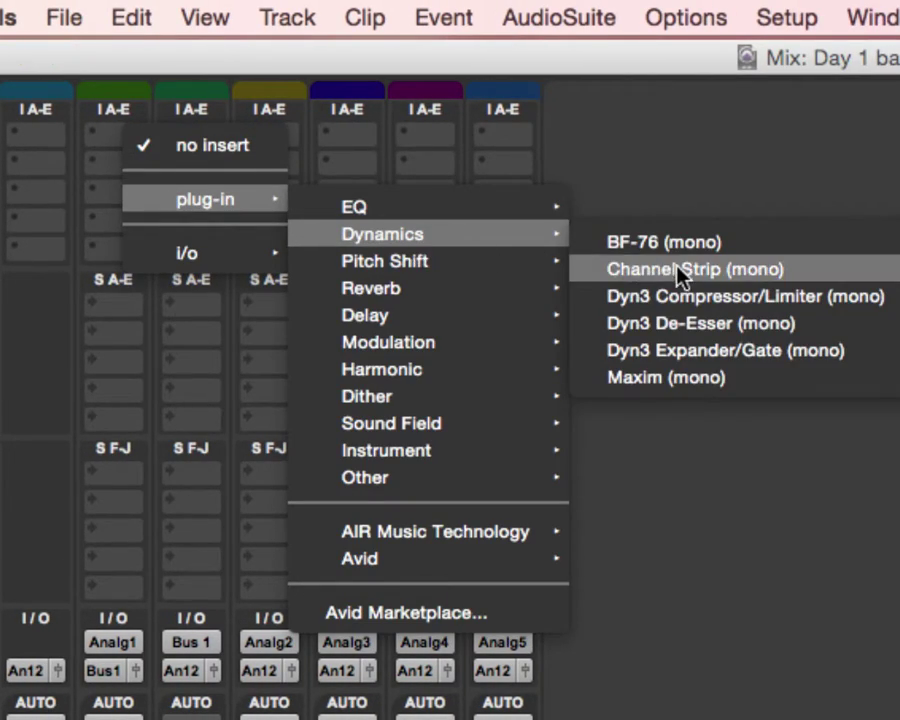
pyautogui.click(790, 270)
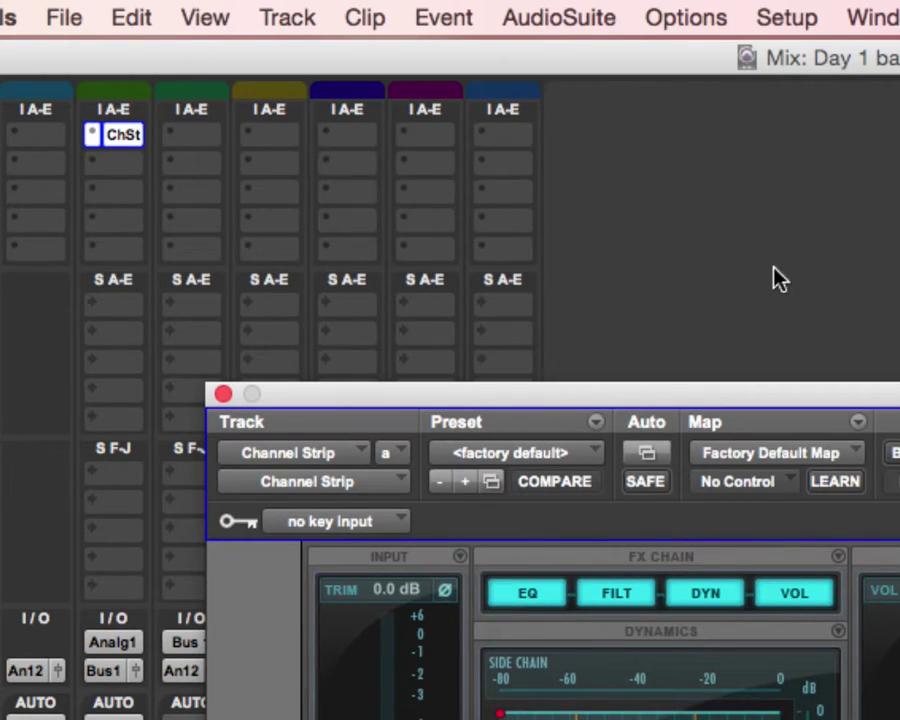
pyautogui.moveTo(663, 394); pyautogui.dragTo(463, 2)
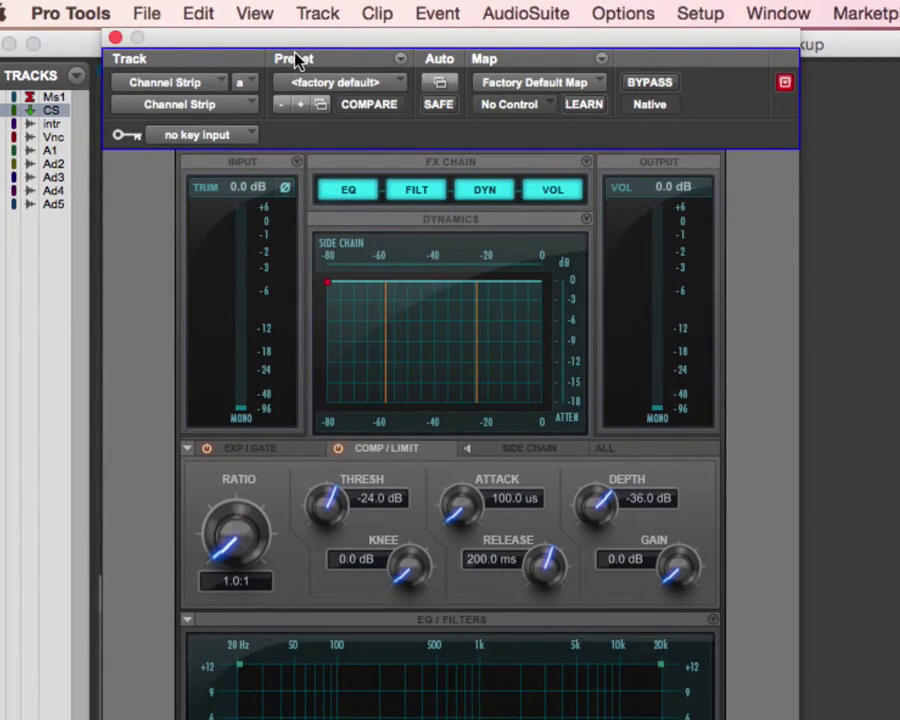
pyautogui.moveTo(296, 42); pyautogui.dragTo(115, 708)
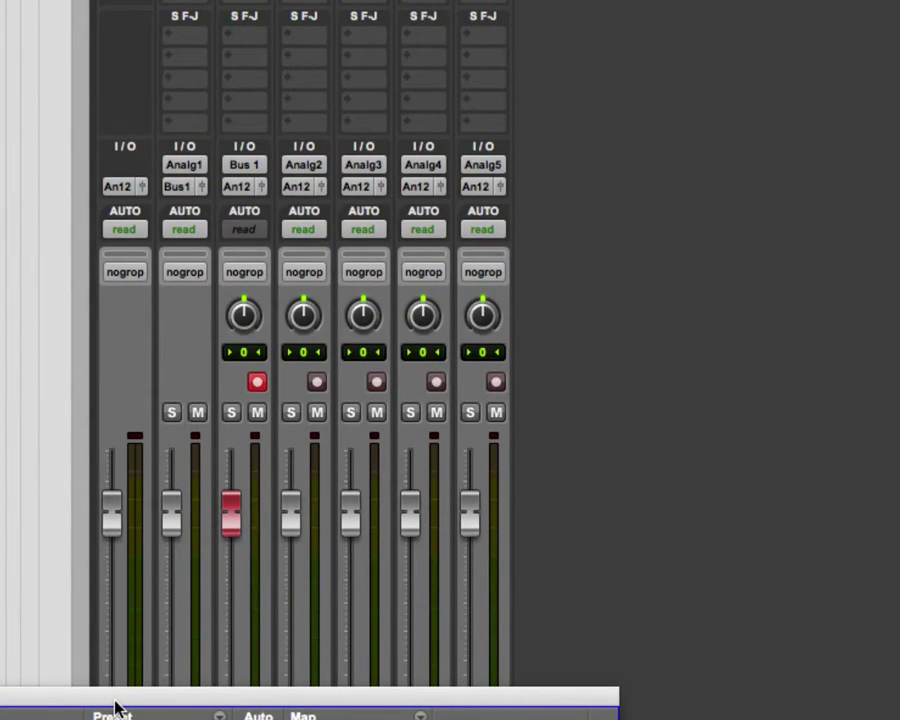
# Disarm the AC1 track for recording and route the Channel Strip track's output to Analog 1-2 (Stereo)
pyautogui.click(262, 383)
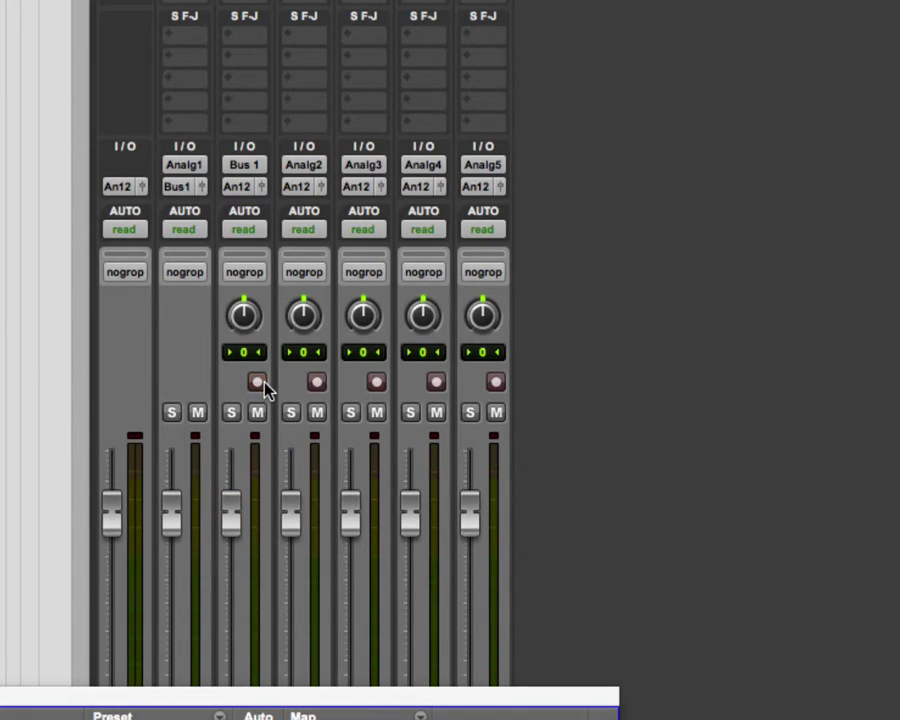
pyautogui.click(182, 187)
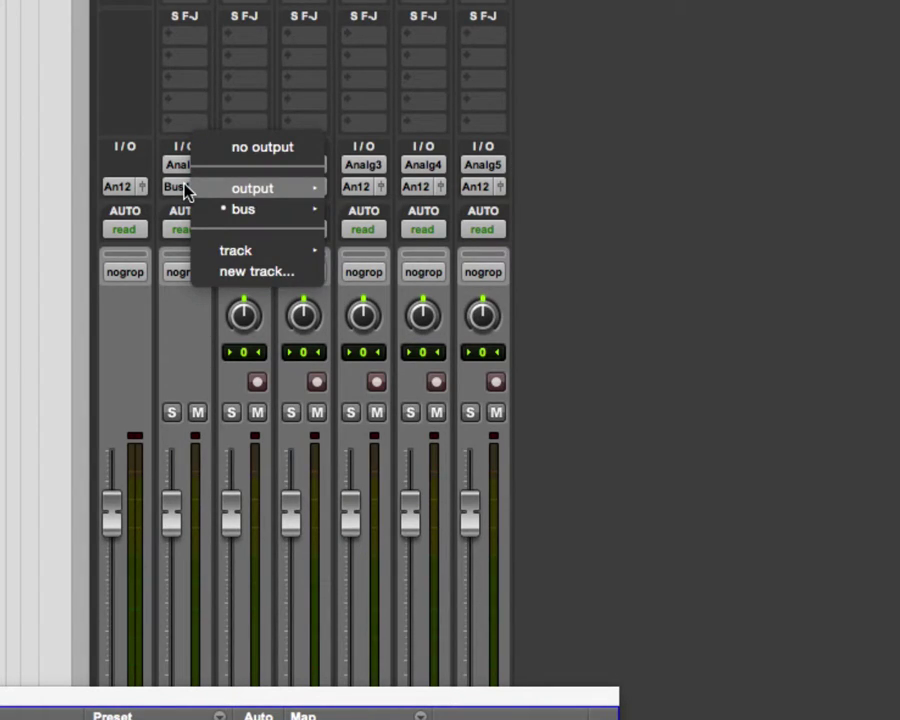
pyautogui.moveTo(294, 188)
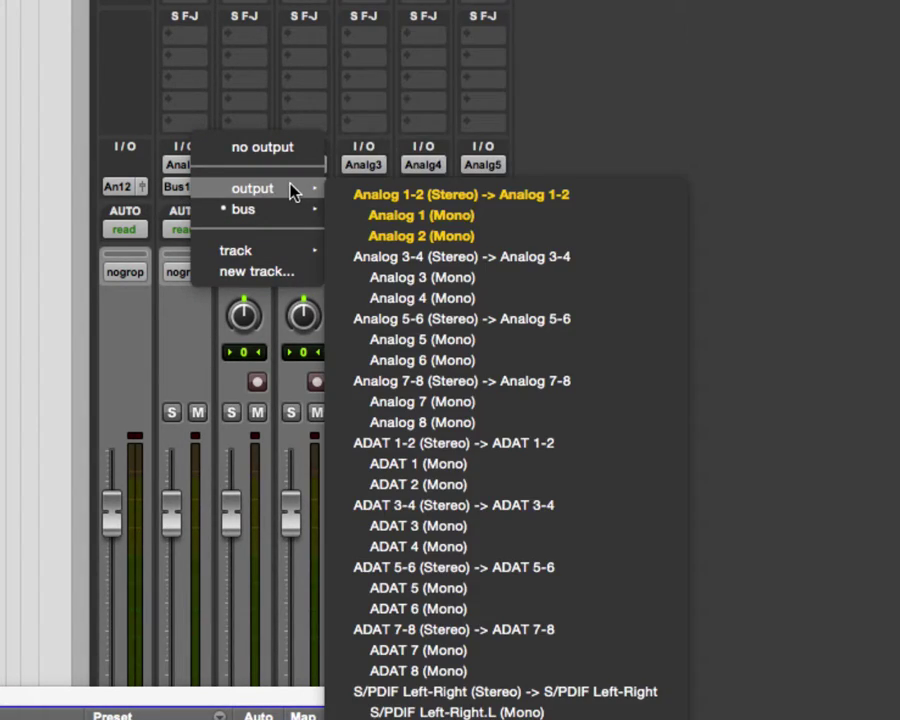
pyautogui.click(370, 208)
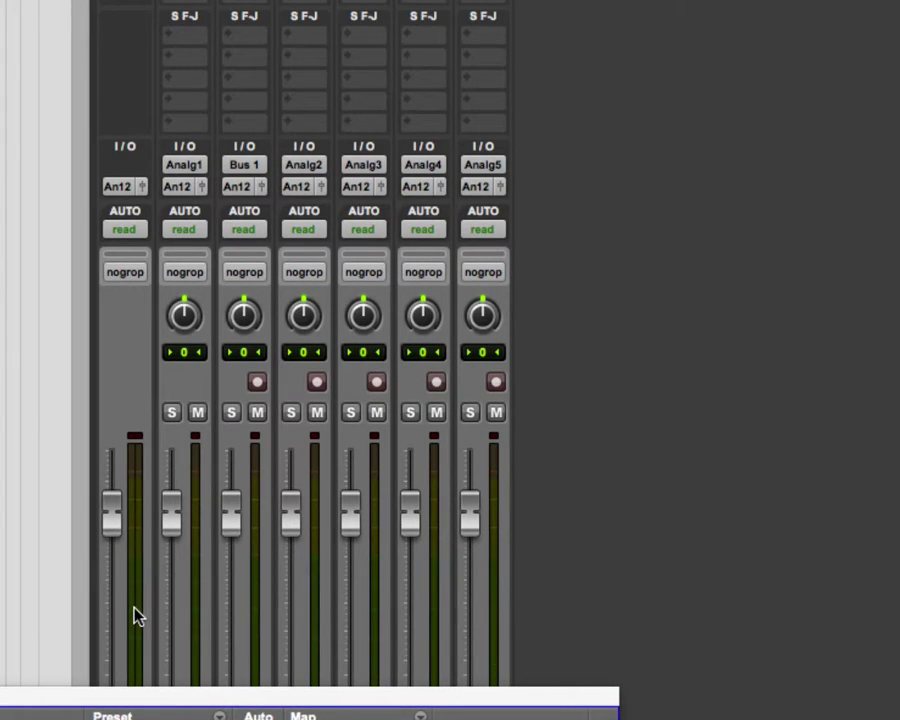
# Route the Channel Strip track's output back to Bus 1 (Mono)
pyautogui.click(190, 187)
pyautogui.moveTo(244, 214)
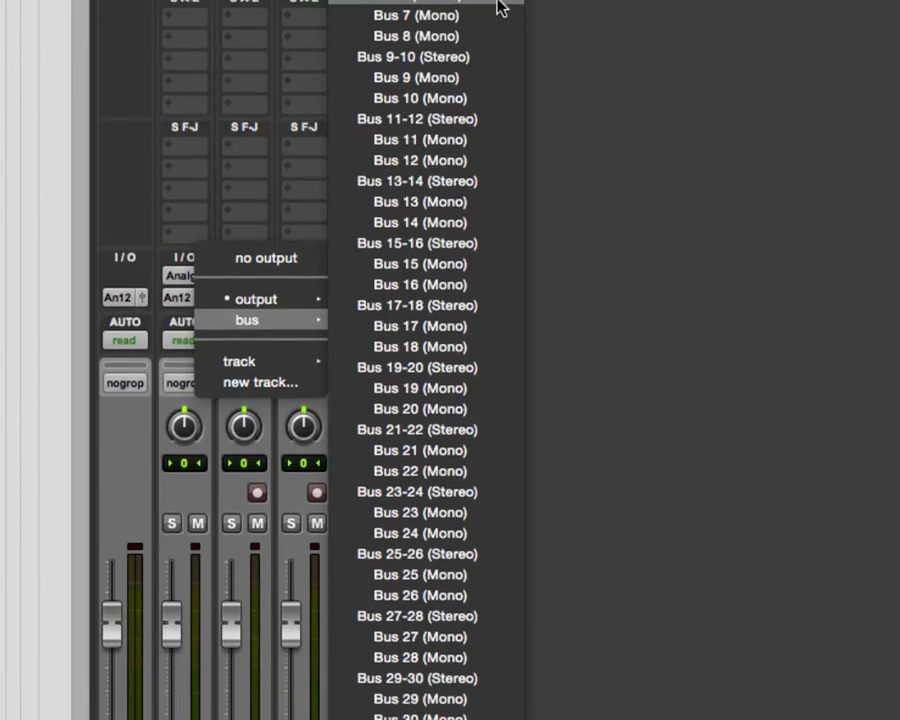
pyautogui.click(486, 44)
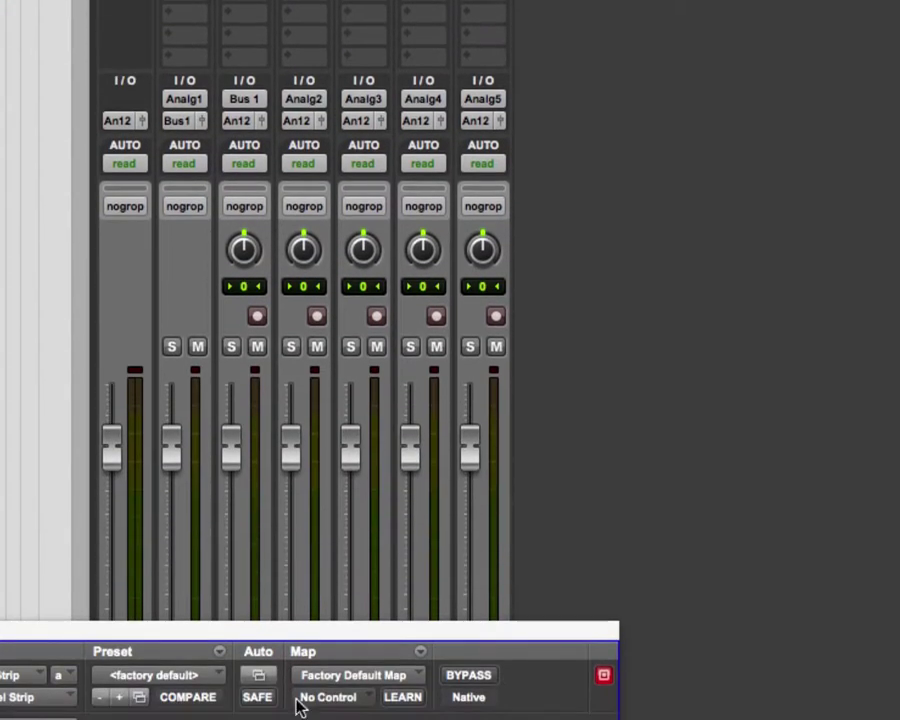
# Move the plug-in window clear of the track names and set the inputs of Audio 2 through Audio 5 to Bus 1 (Mono)
pyautogui.moveTo(343, 638); pyautogui.dragTo(276, 719)
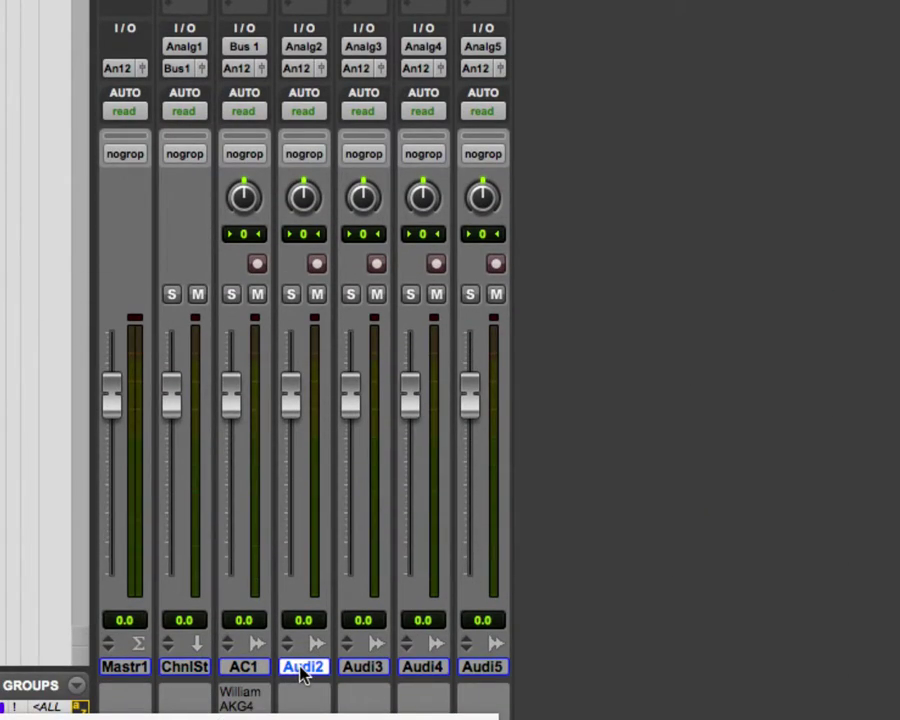
pyautogui.keyDown('shift'); pyautogui.click(495, 668); pyautogui.keyUp('shift')
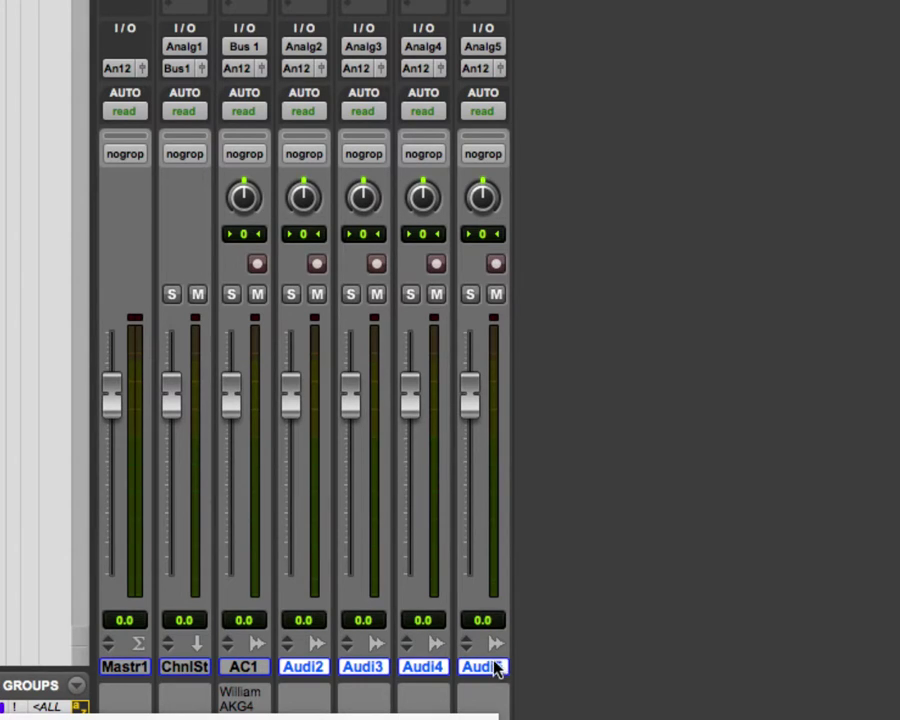
pyautogui.click(308, 46)
pyautogui.moveTo(420, 69)
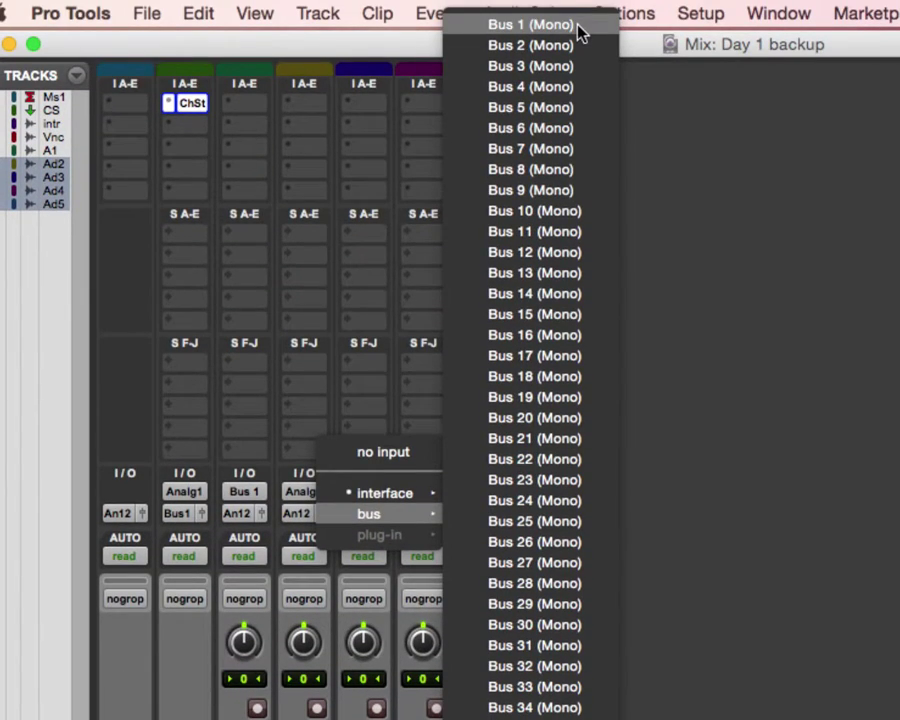
pyautogui.click(589, 0)
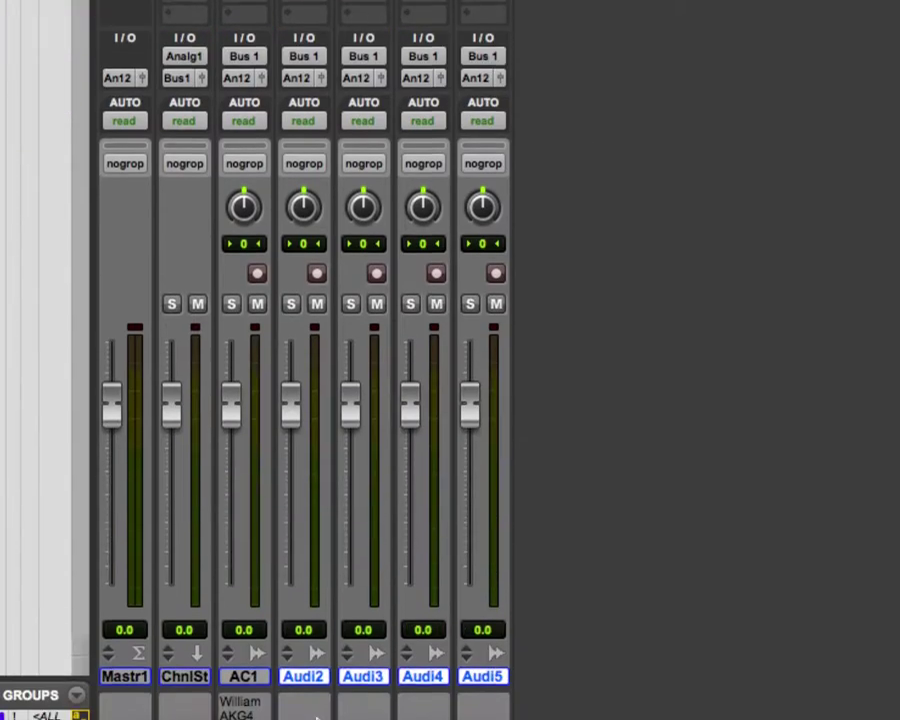
# Bring the Channel Strip plug-in window back into full view and arm the AC1 track for recording
pyautogui.moveTo(316, 644); pyautogui.dragTo(780, 8)
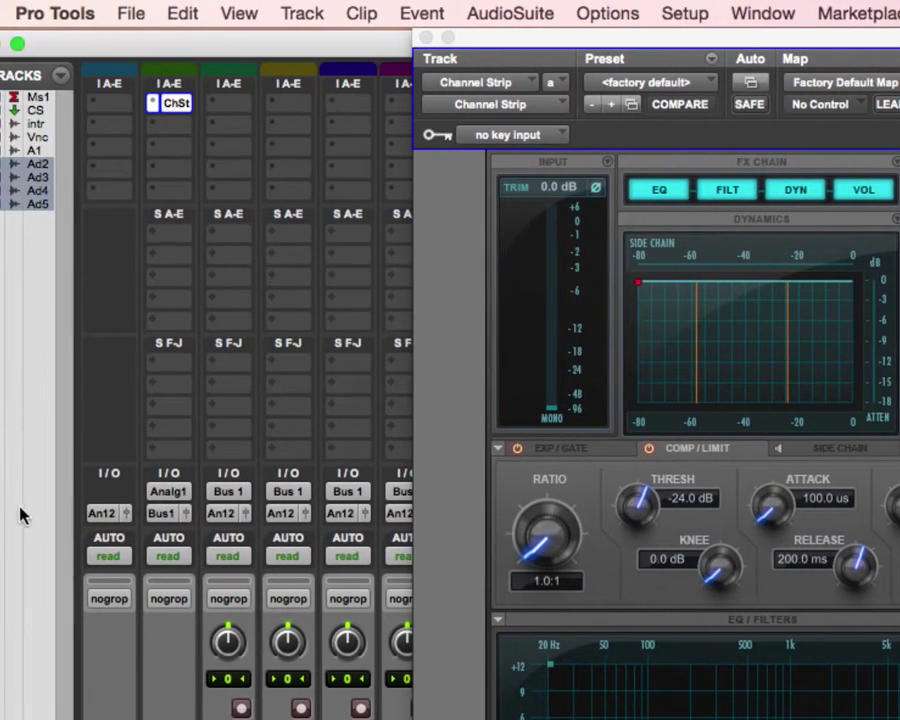
pyautogui.click(242, 708)
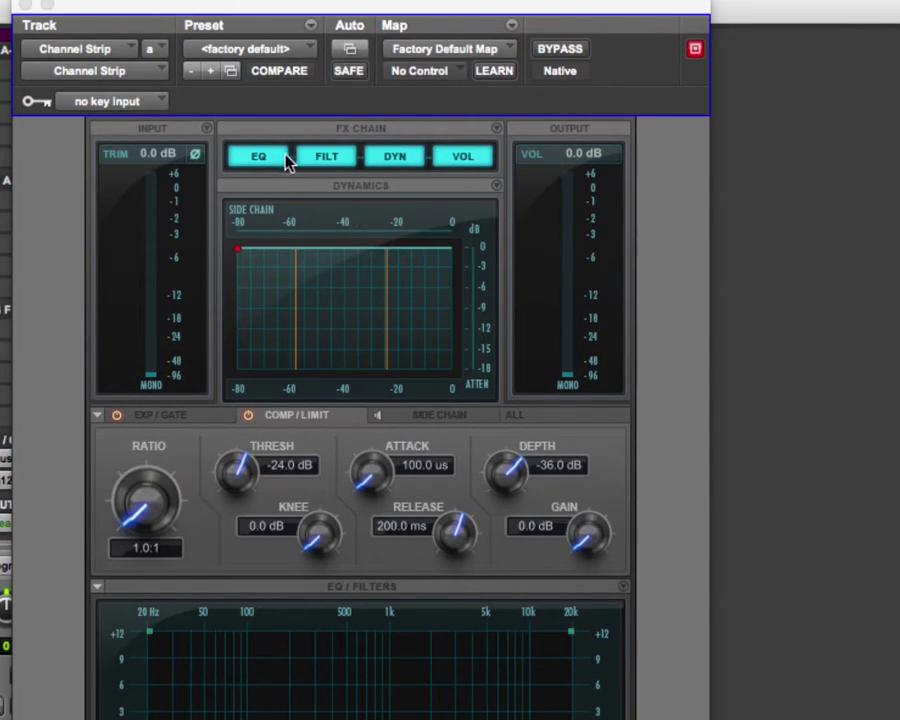
# Switch the DYN stage of the FX chain off and on again, and view the process order options
pyautogui.click(384, 170)
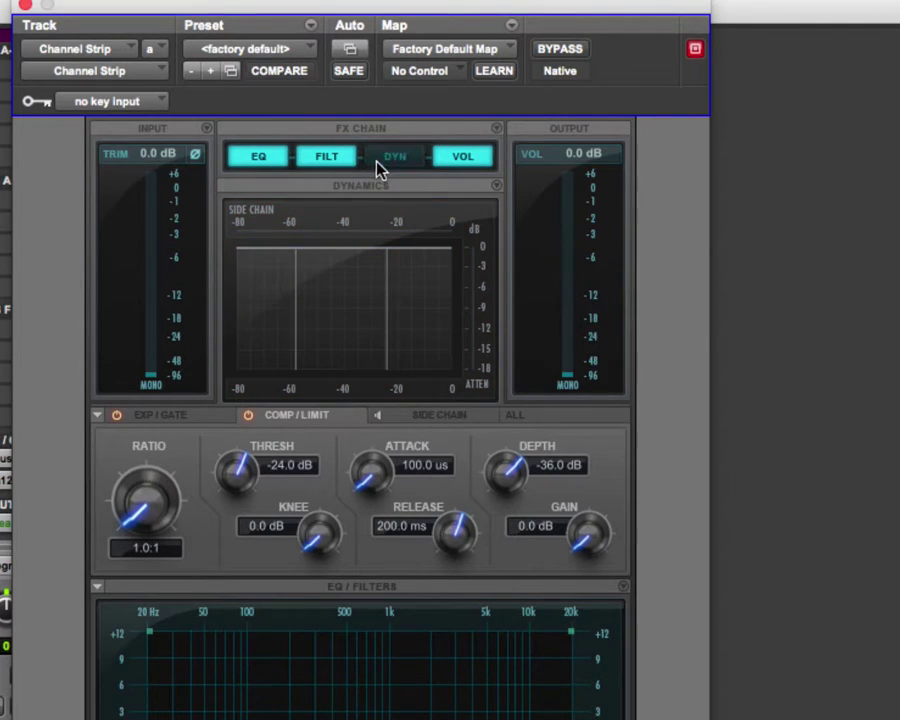
pyautogui.click(380, 170)
pyautogui.click(495, 130)
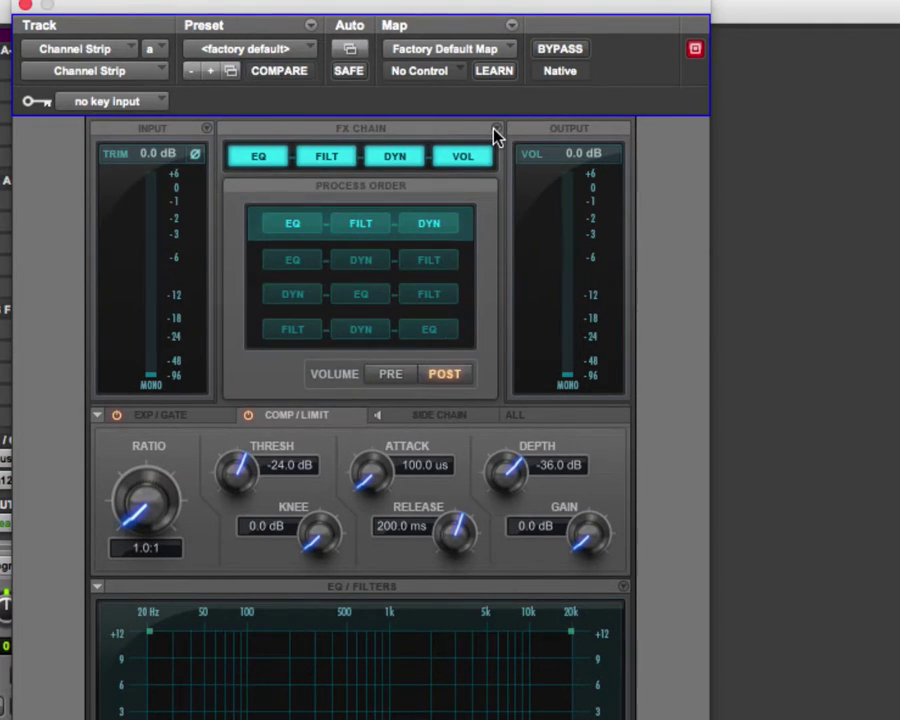
pyautogui.click(495, 130)
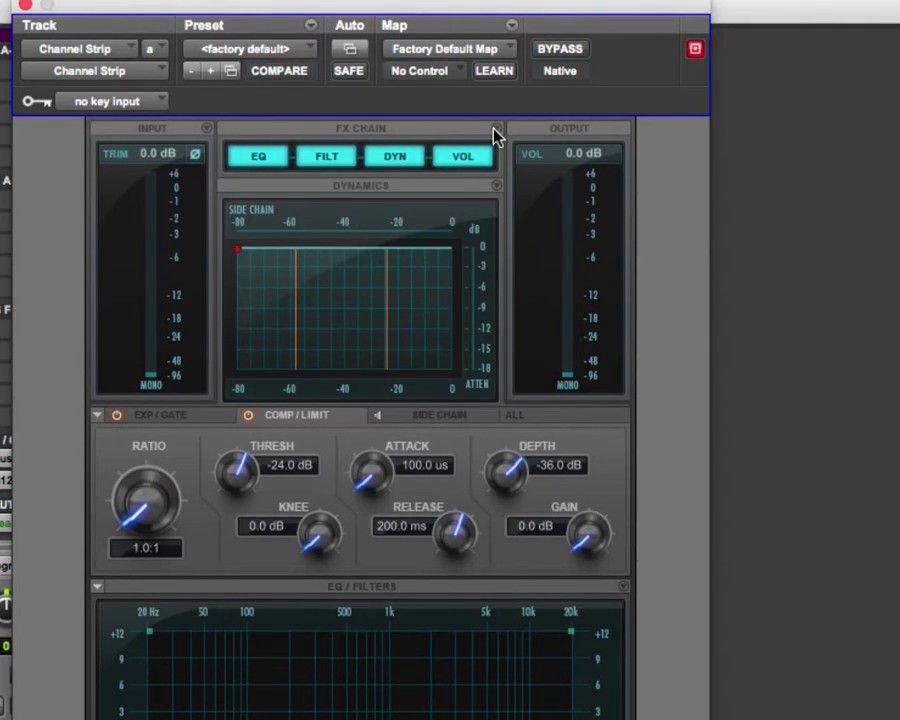
pyautogui.click(495, 130)
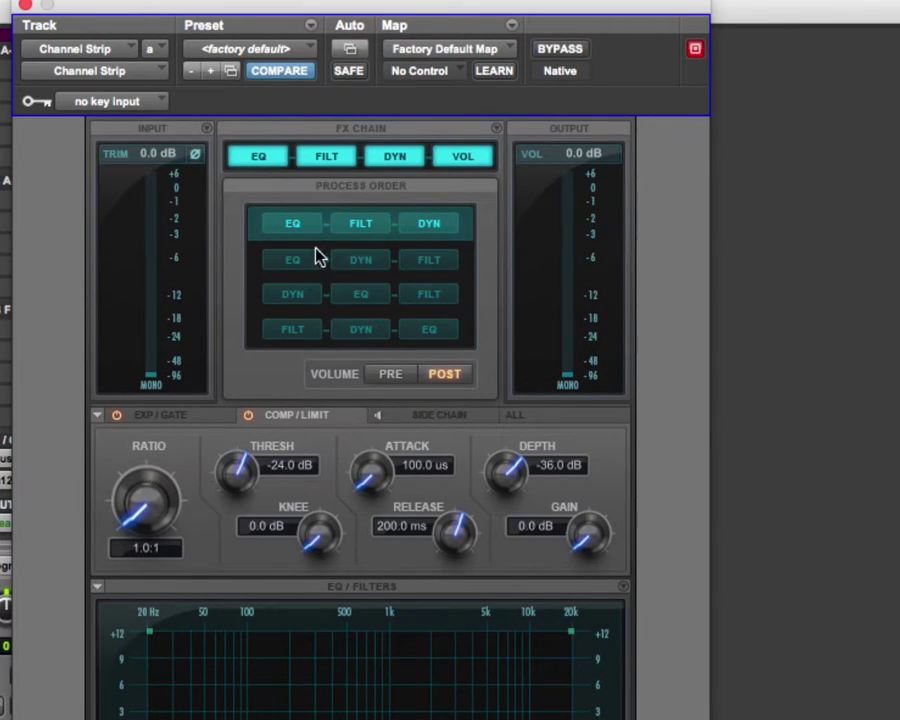
pyautogui.click(496, 130)
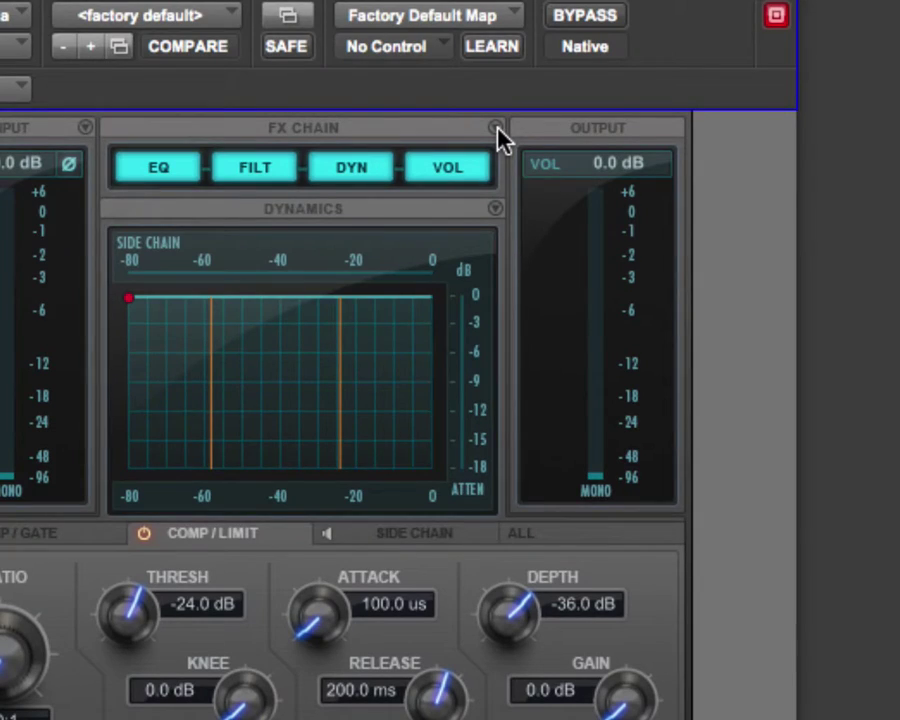
# Try the other three FX chain process orders, then restore the EQ, FILT, DYN order and return to the dynamics graph
pyautogui.click(496, 130)
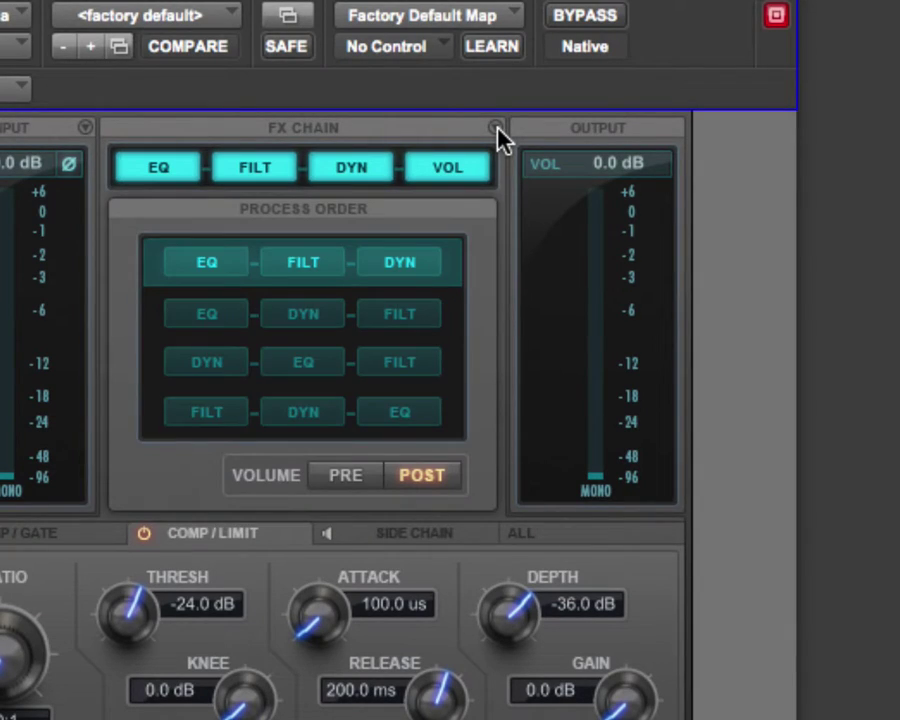
pyautogui.click(388, 311)
pyautogui.click(374, 362)
pyautogui.click(345, 412)
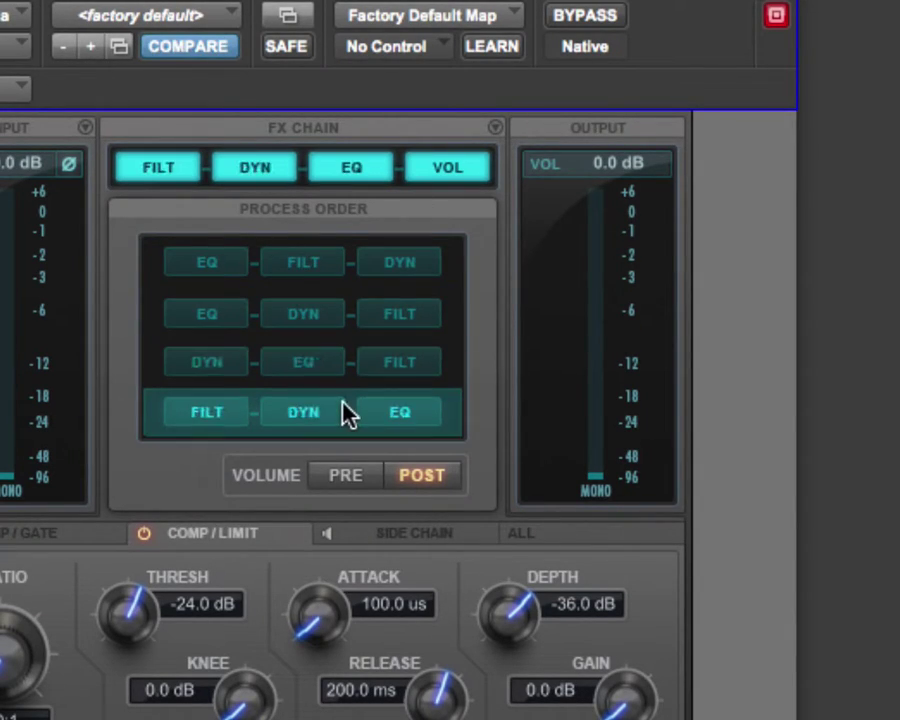
pyautogui.click(358, 258)
pyautogui.click(490, 128)
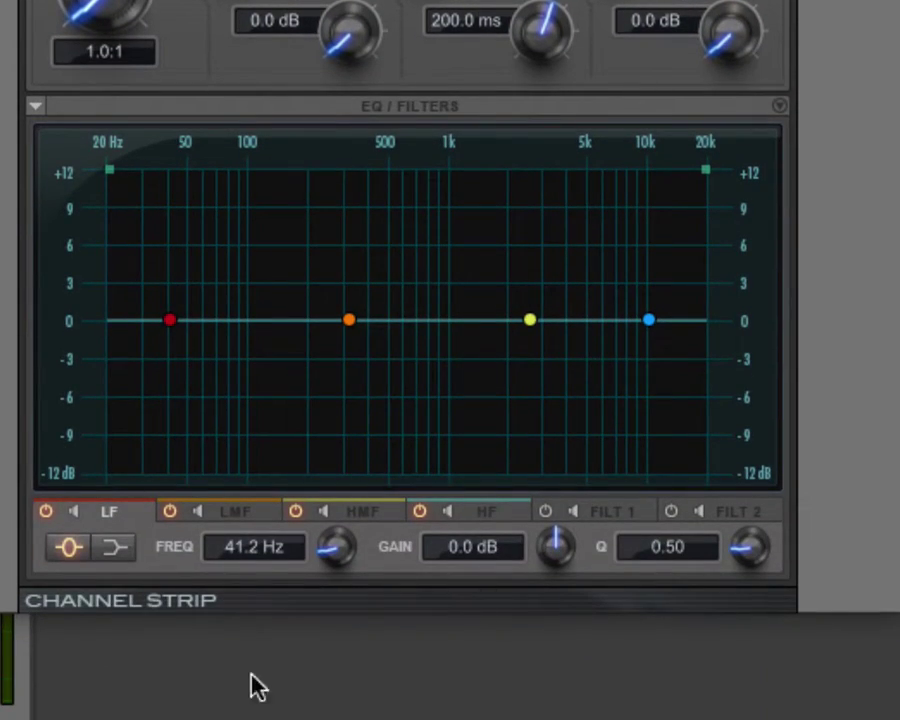
# Set Filter 1 of the Channel Strip's EQ/Filters section to a 100 Hz high-pass with a 24 dB/O slope
pyautogui.click(636, 520)
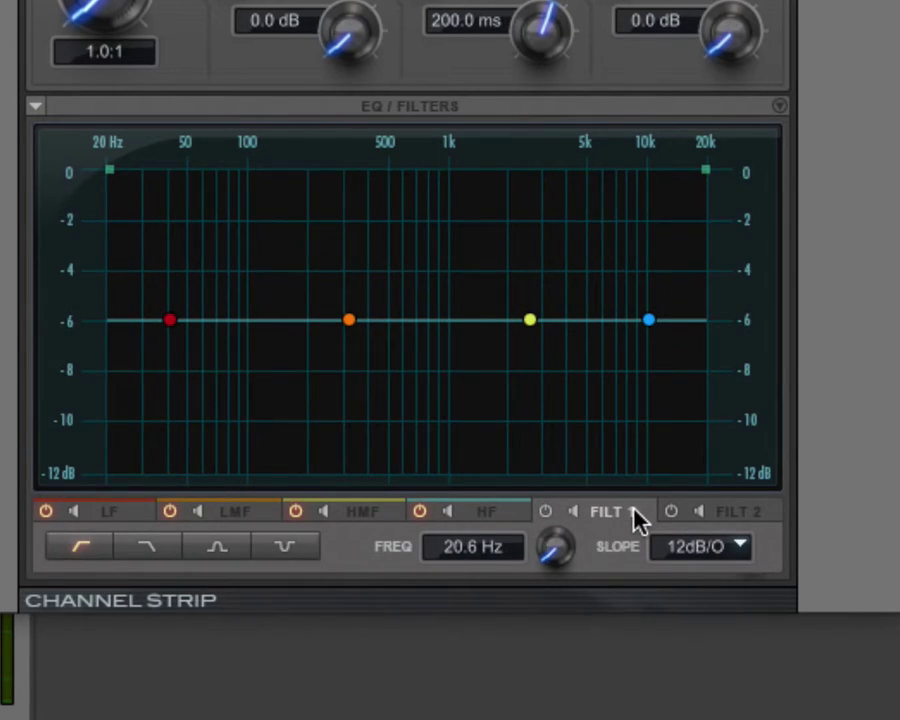
pyautogui.moveTo(552, 550)
pyautogui.mouseDown()
pyautogui.moveTo(546, 518)
pyautogui.moveTo(558, 452)
pyautogui.moveTo(542, 518)
pyautogui.moveTo(538, 565)
pyautogui.moveTo(546, 563)
pyautogui.mouseUp()
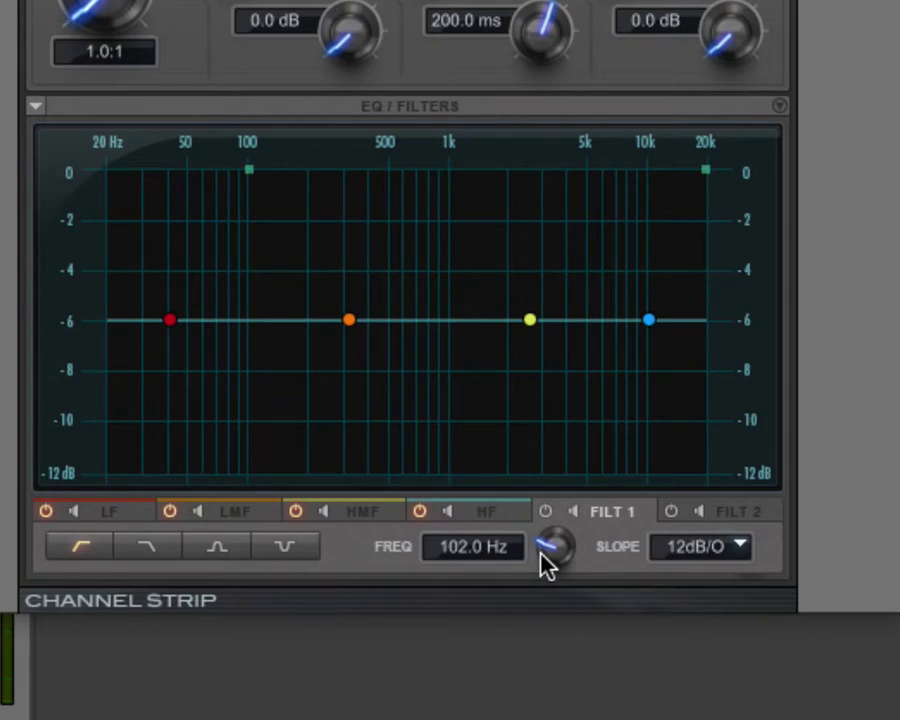
pyautogui.click(470, 548)
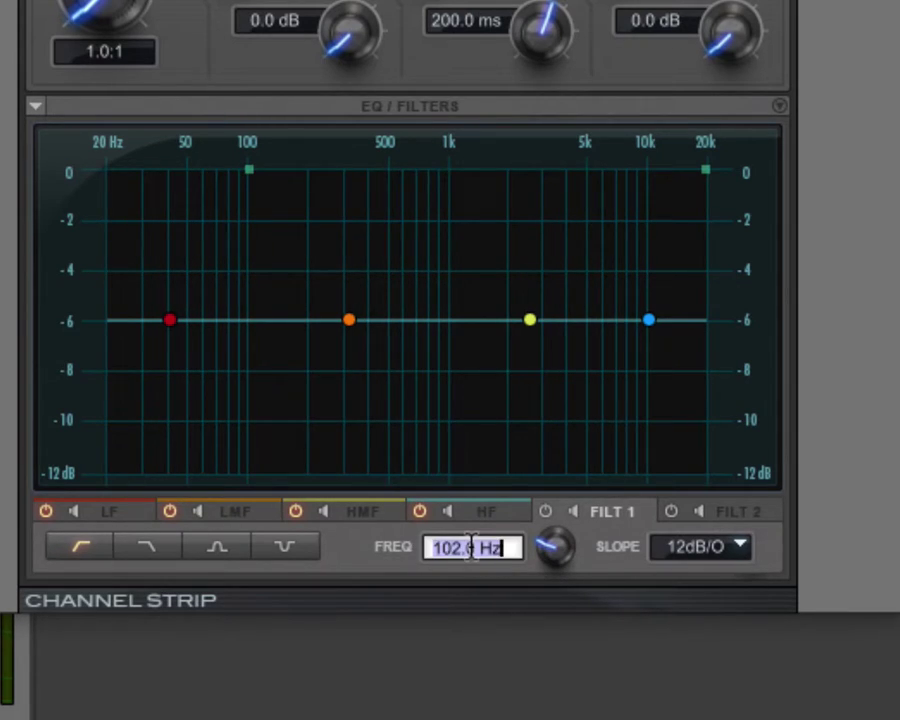
pyautogui.write('100')
pyautogui.press('Return')
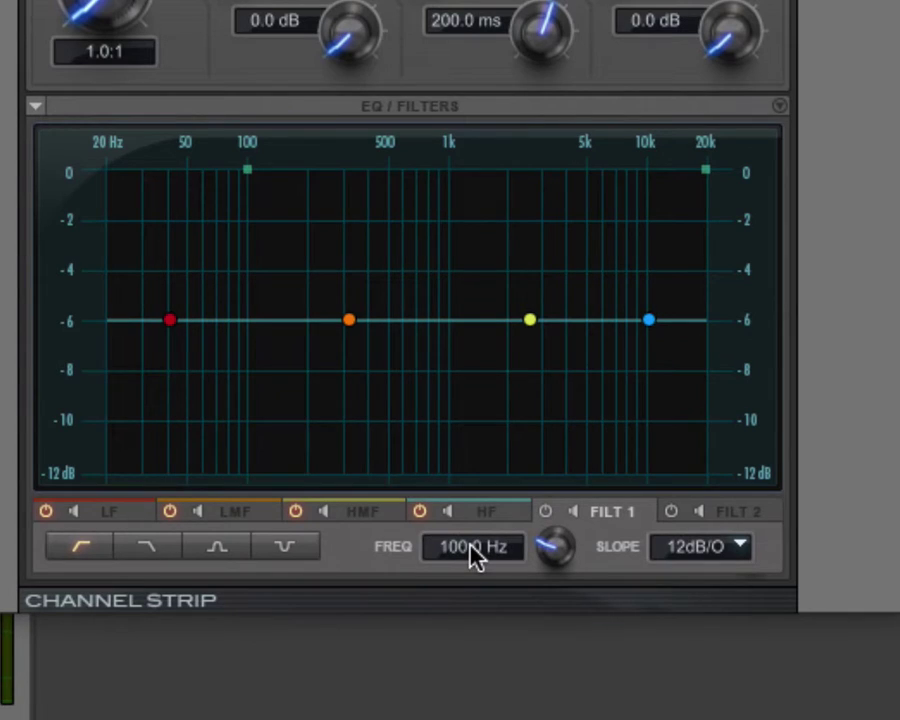
pyautogui.moveTo(540, 530); pyautogui.dragTo(548, 551)
pyautogui.click(690, 547)
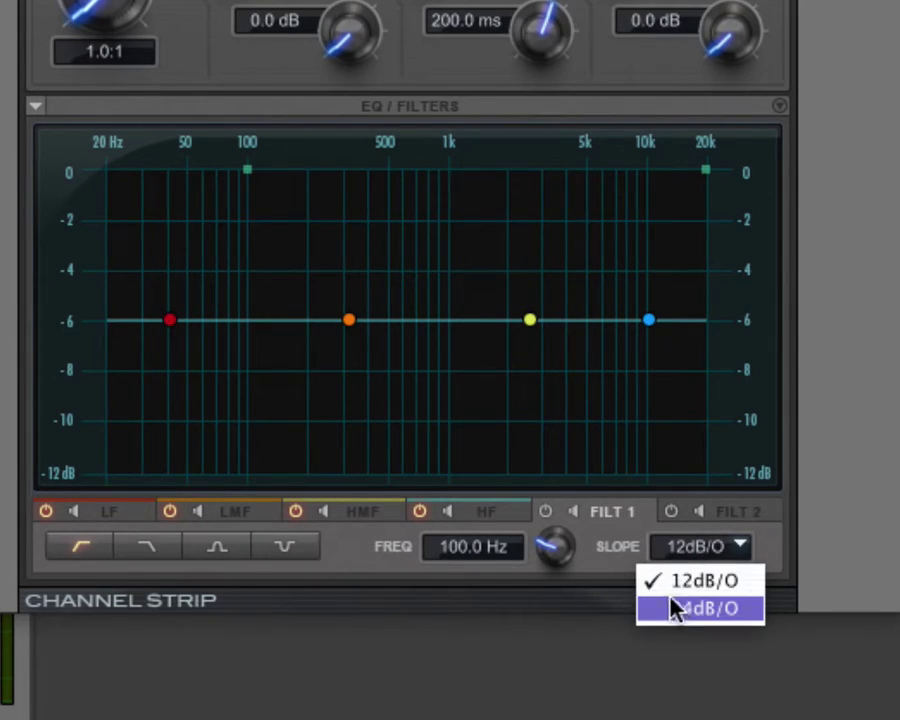
pyautogui.click(688, 621)
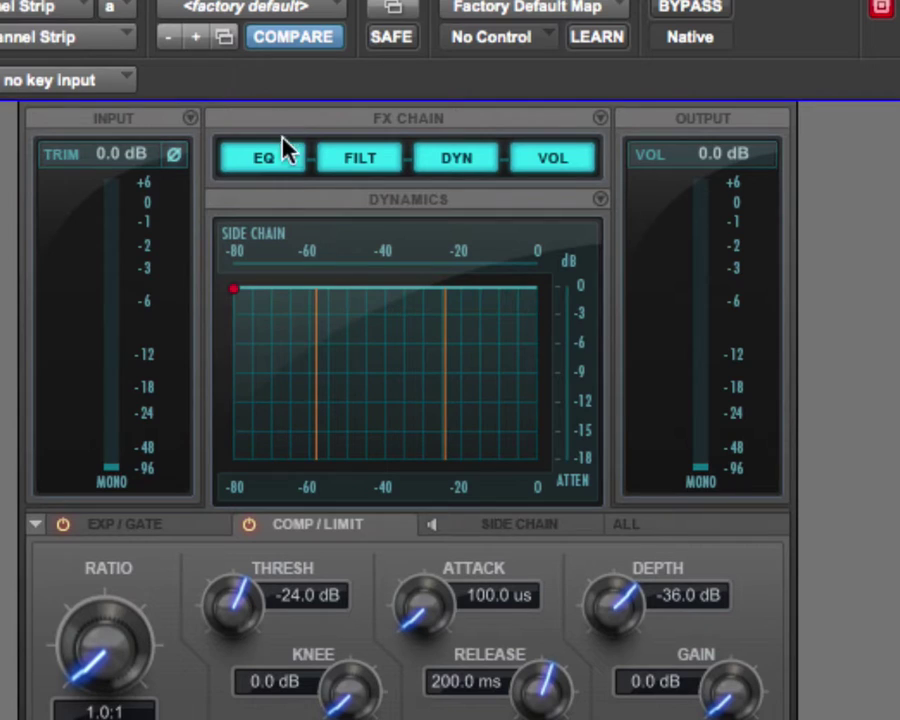
# Change the HF band of the EQ to a shelf and boost it by about 1 dB near 8 kHz
pyautogui.click(287, 155)
pyautogui.click(294, 164)
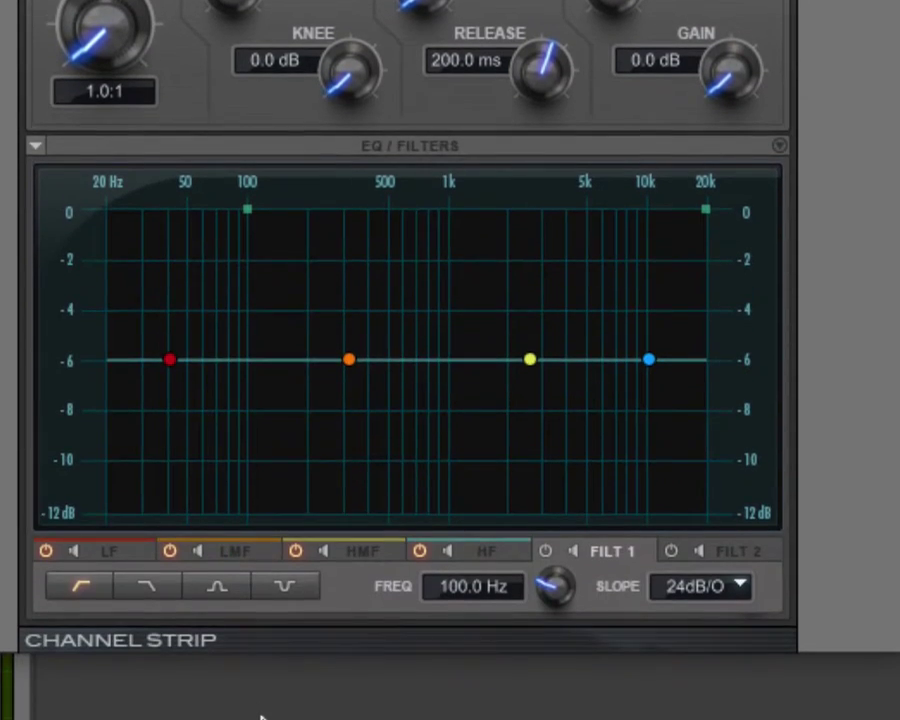
pyautogui.moveTo(650, 362)
pyautogui.mouseDown()
pyautogui.moveTo(635, 342)
pyautogui.moveTo(663, 332)
pyautogui.moveTo(516, 329)
pyautogui.moveTo(599, 320)
pyautogui.moveTo(637, 344)
pyautogui.moveTo(637, 354)
pyautogui.mouseUp()
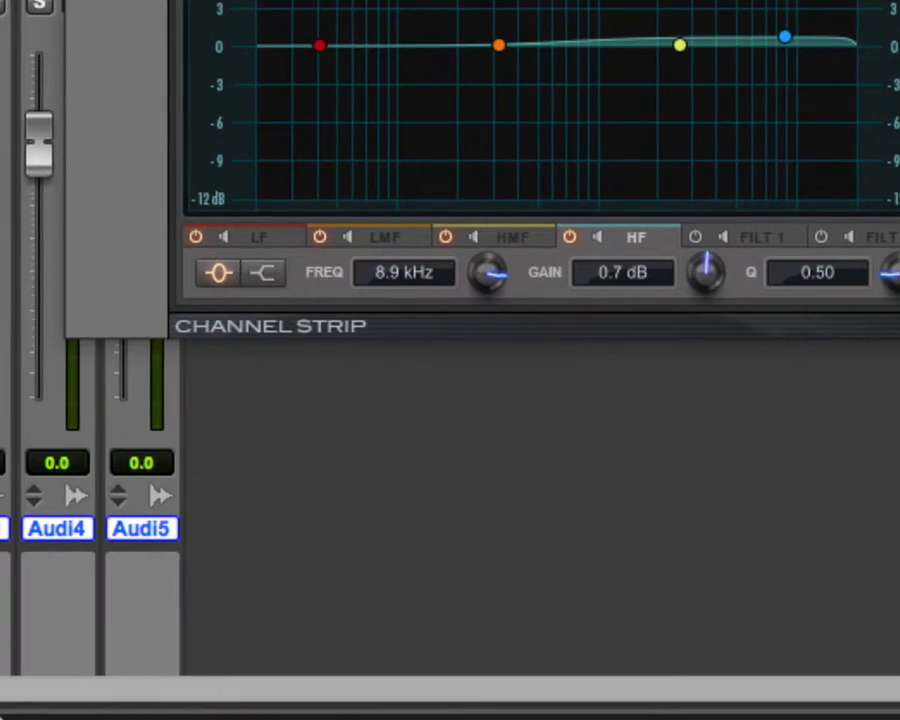
pyautogui.click(282, 270)
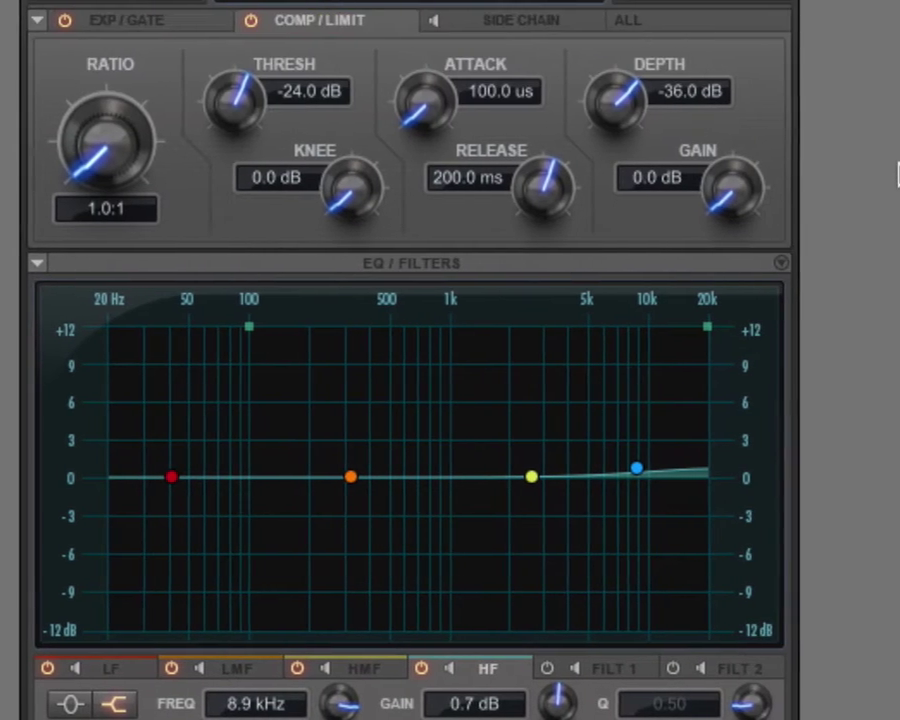
pyautogui.moveTo(628, 464); pyautogui.dragTo(605, 458)
# Boost the HMF band of the EQ by 1.2 dB at 4.3 kHz and adjust its Q
pyautogui.moveTo(540, 478); pyautogui.dragTo(541, 465)
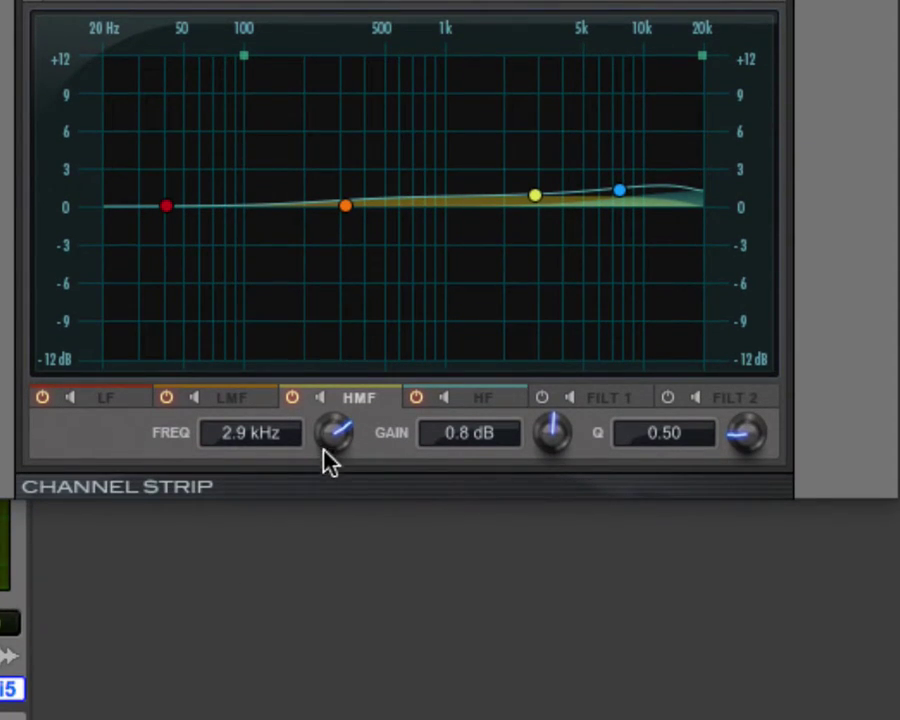
pyautogui.moveTo(733, 428); pyautogui.dragTo(752, 260)
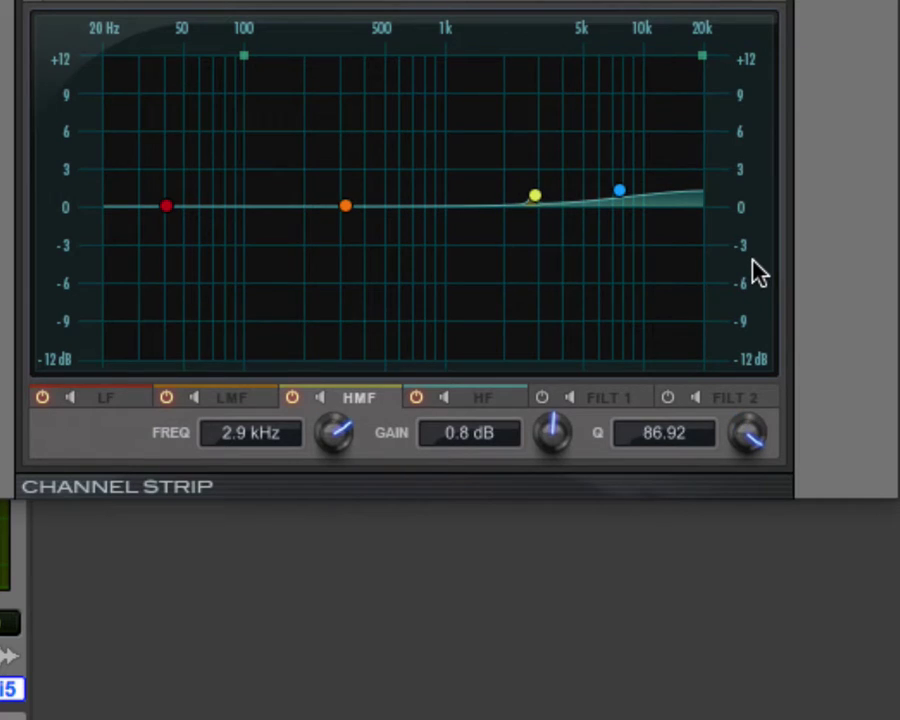
pyautogui.moveTo(534, 194); pyautogui.dragTo(567, 190)
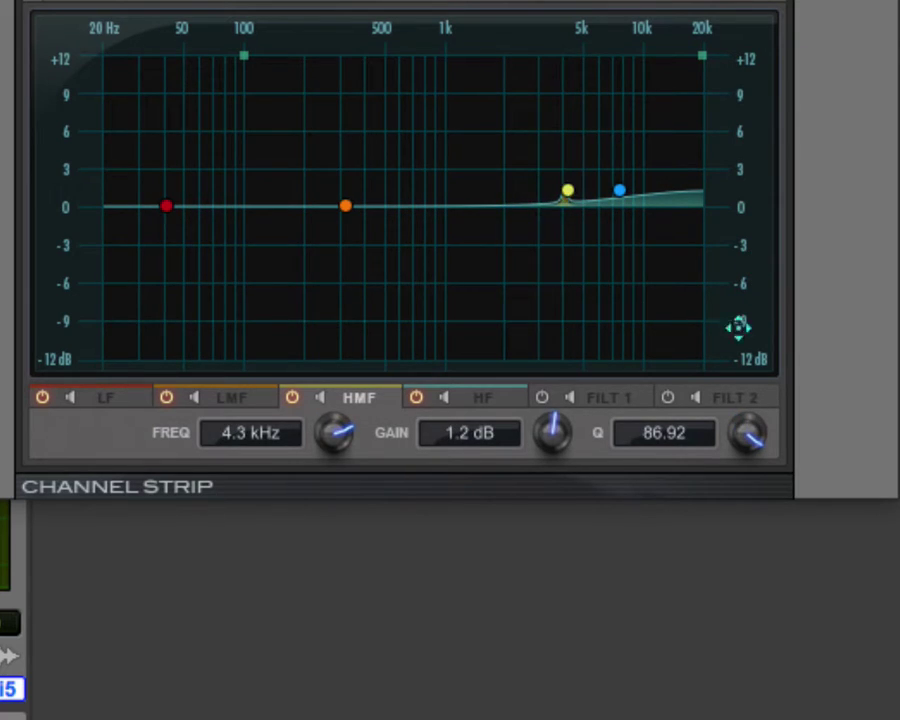
pyautogui.moveTo(747, 434); pyautogui.dragTo(693, 428)
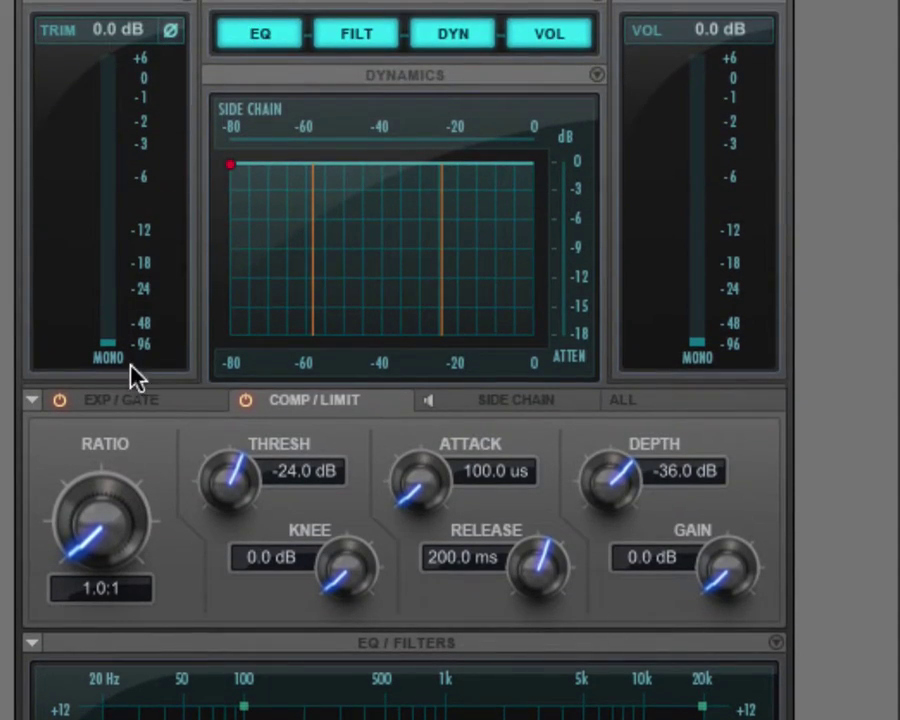
# Set the Comp/Limit ratio to 4:1 and close the Channel Strip plug-in window
pyautogui.moveTo(100, 527); pyautogui.dragTo(108, 426)
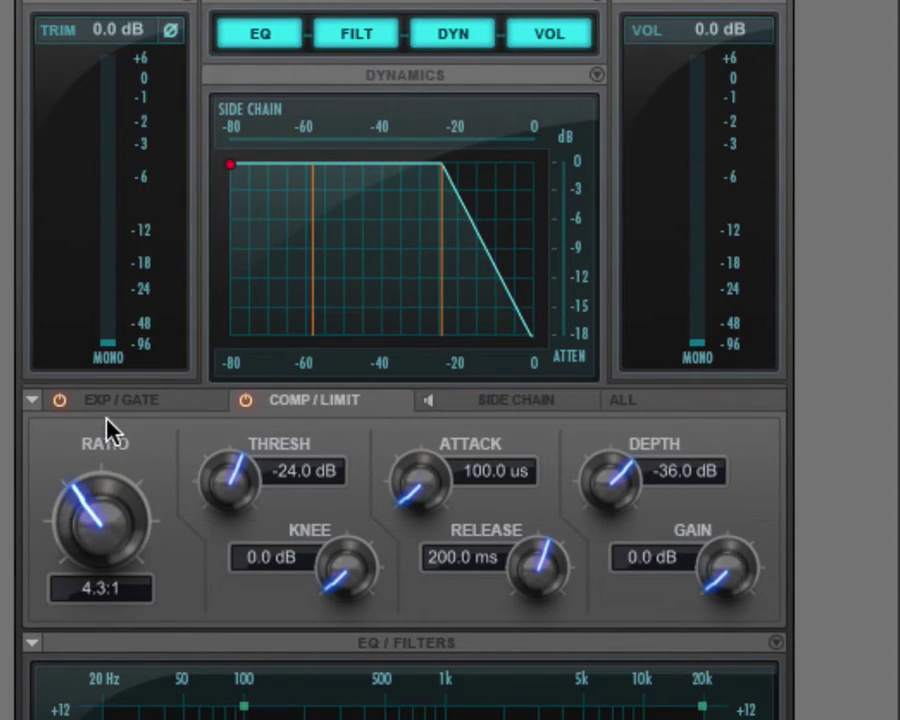
pyautogui.click(94, 590)
pyautogui.write('4')
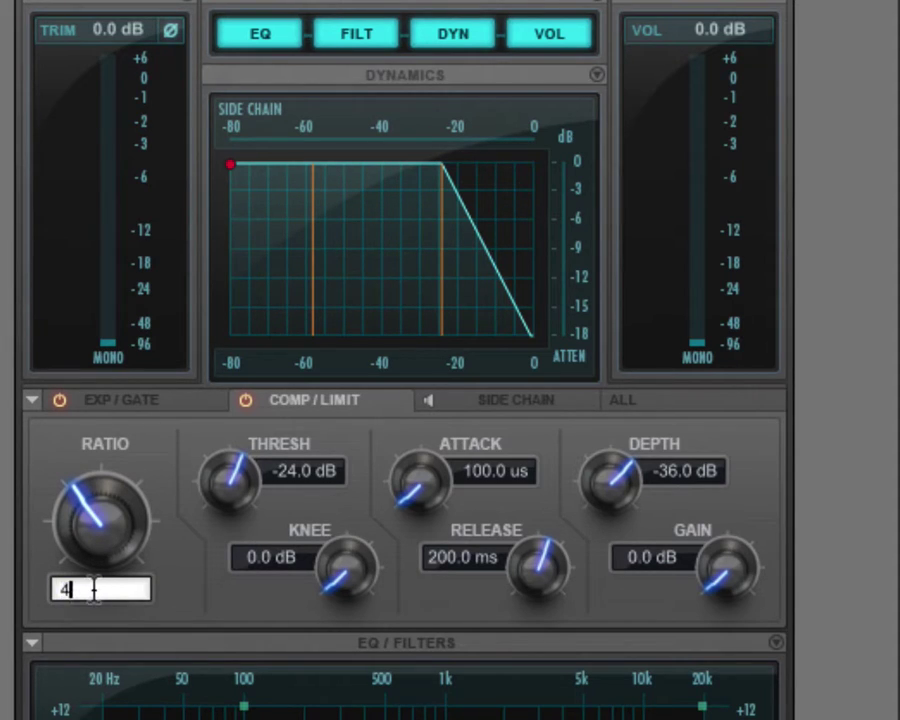
pyautogui.press('Return')
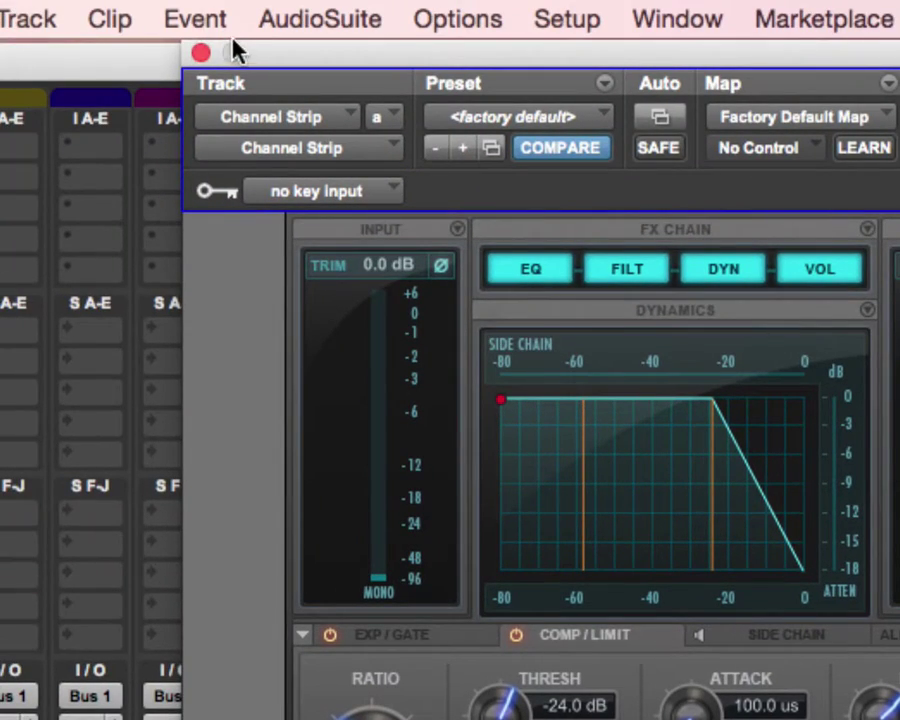
pyautogui.click(203, 53)
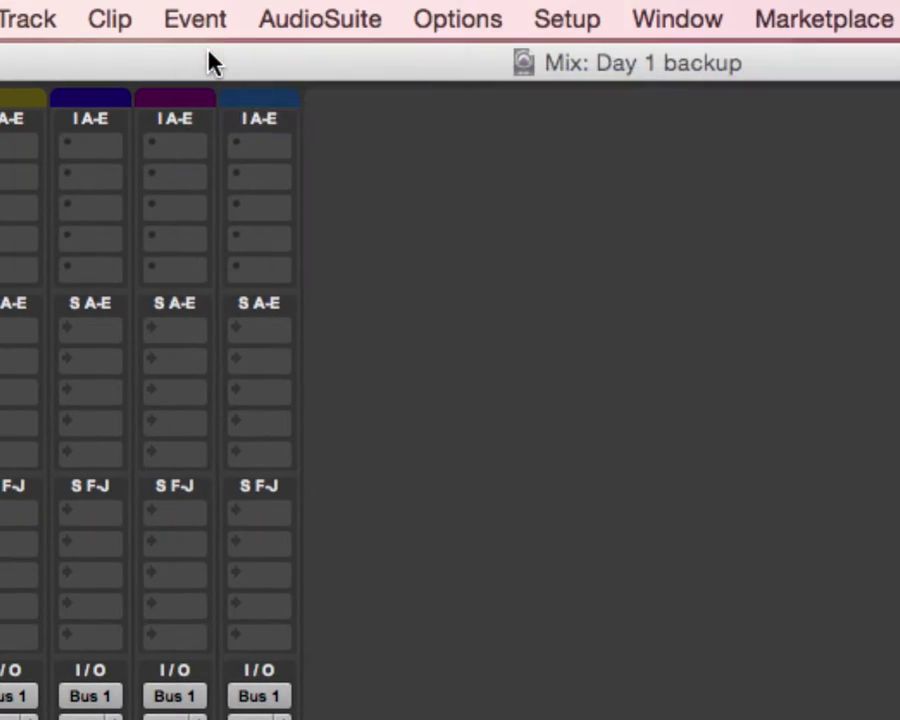
# Create a new playlist named "VO with Processing" for the AC1 track in the Edit window
pyautogui.press('super+equal')
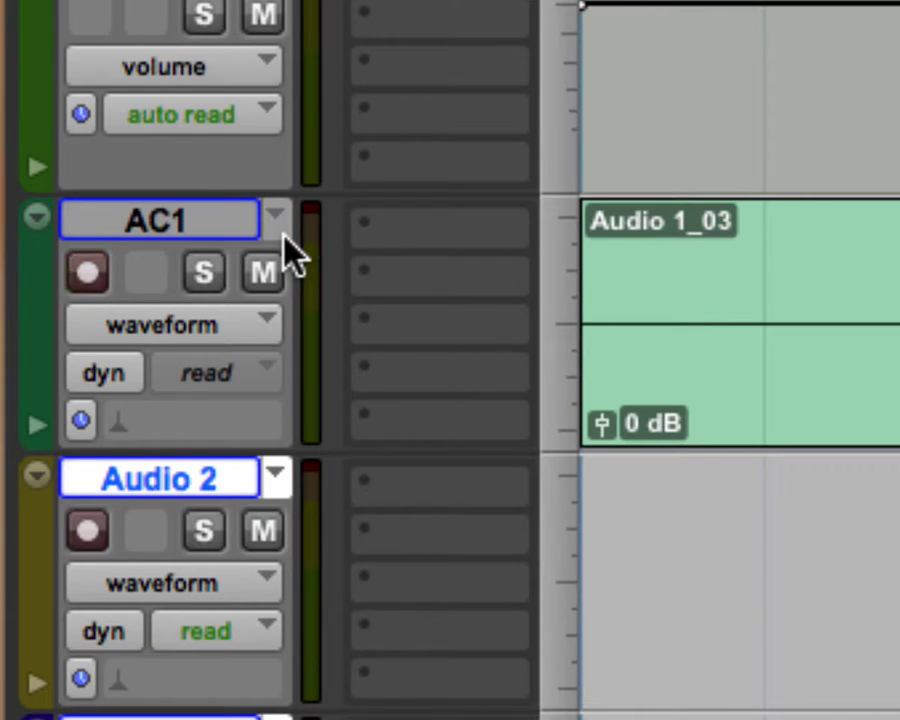
pyautogui.click(284, 237)
pyautogui.click(440, 55)
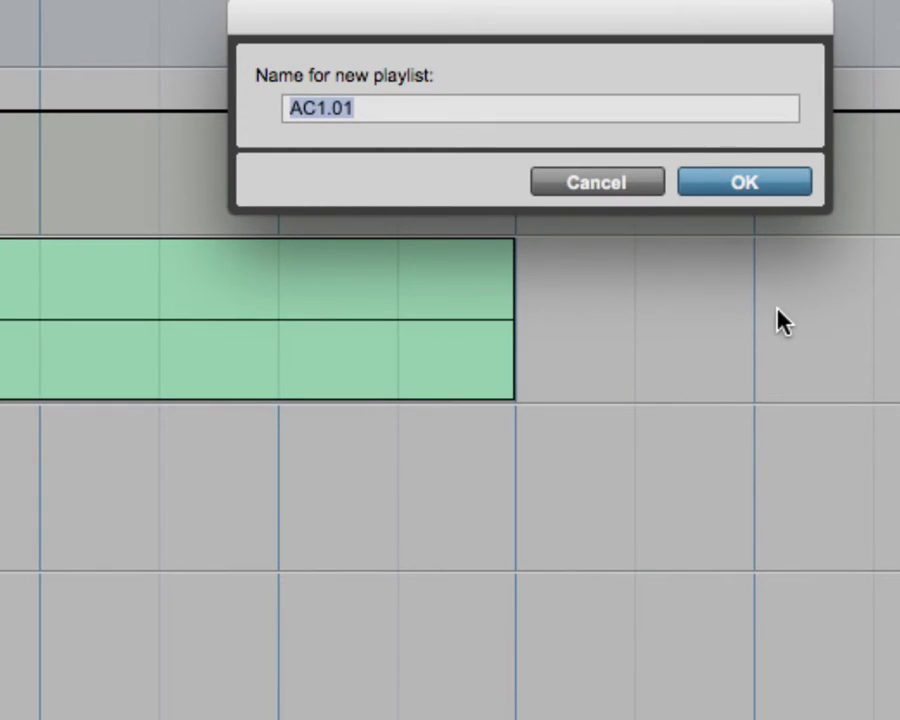
pyautogui.write('VO with ')
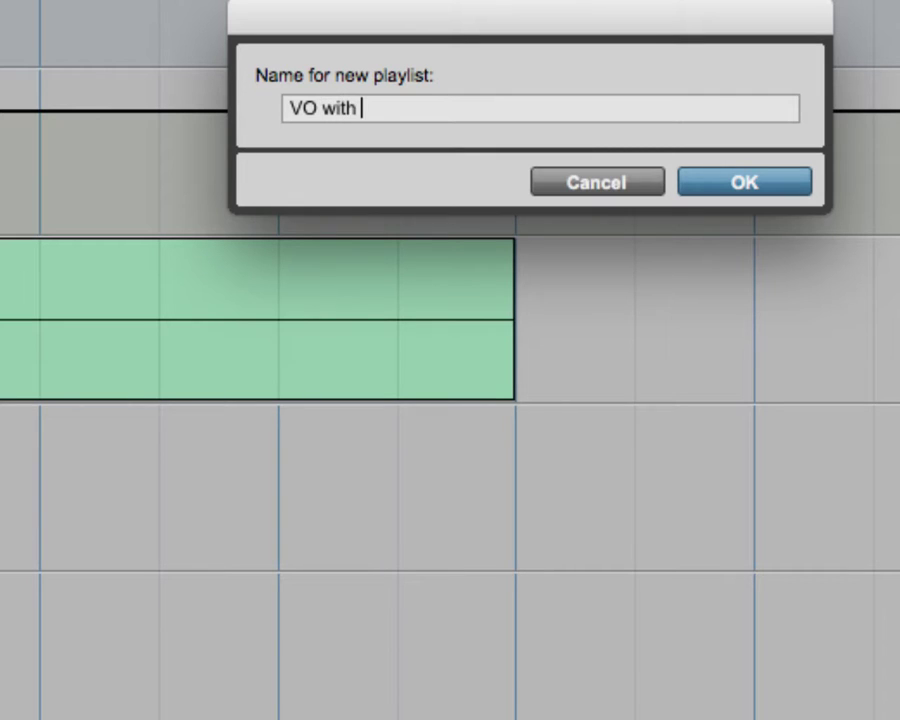
pyautogui.write('Processing')
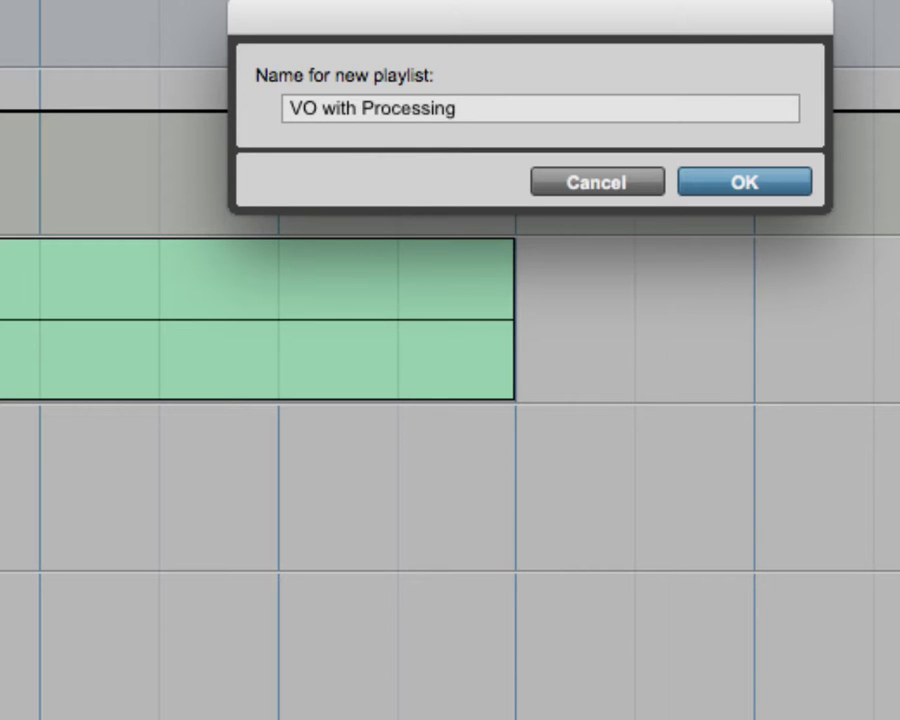
pyautogui.press('Return')
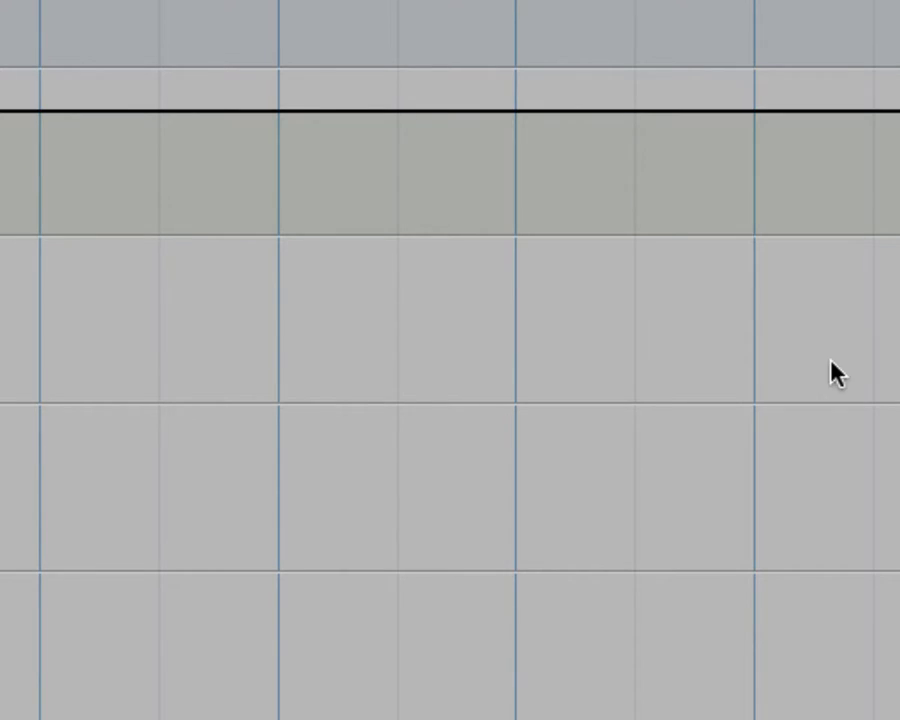
# Record a voice-over take of about four seconds from the session start into the VO with Processing playlist
pyautogui.press('XF86AudioRaiseVolume')
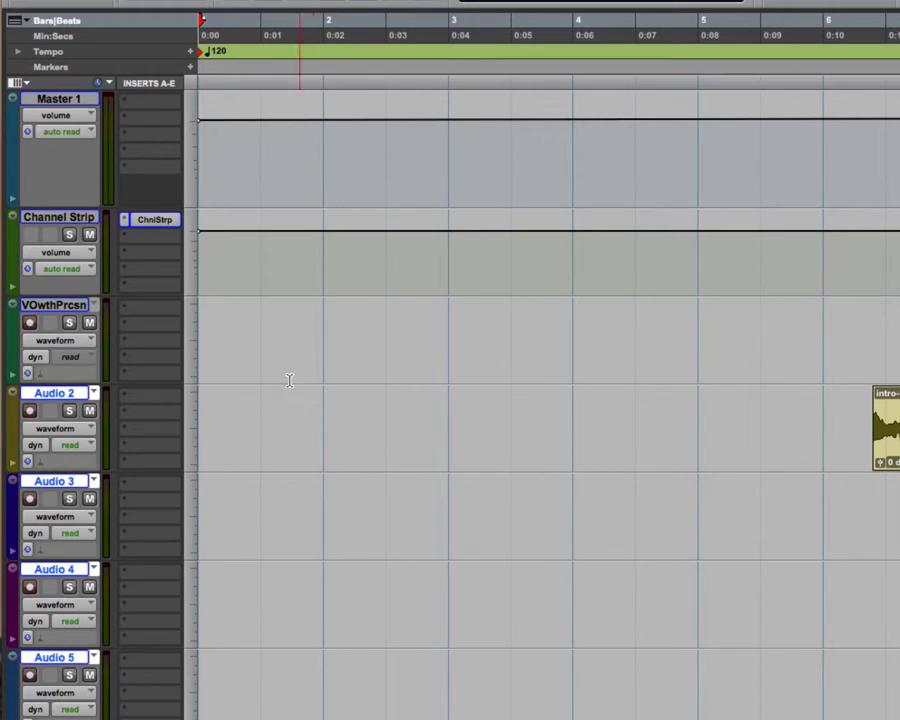
pyautogui.click(230, 354)
pyautogui.press('super+space')
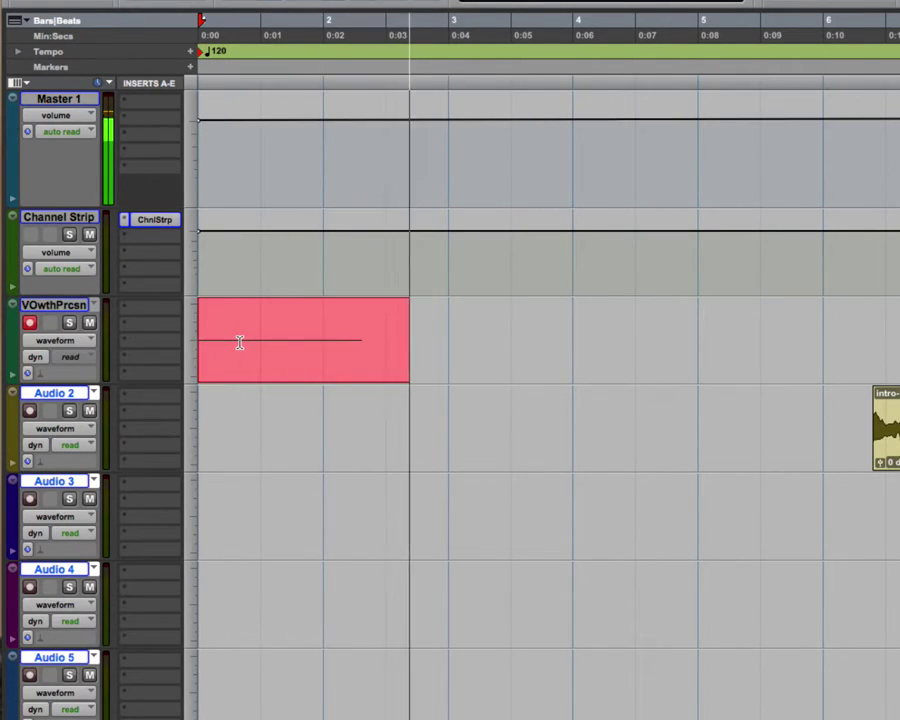
pyautogui.press('space')
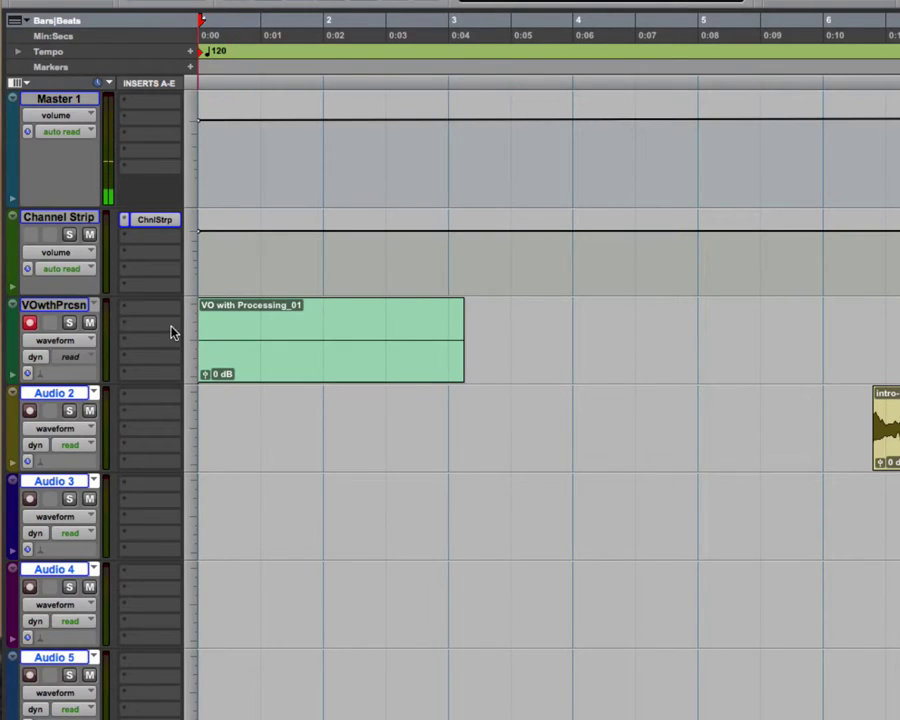
# Switch the voice-over track to the AC1 playlist and back to VO with Processing
pyautogui.click(94, 306)
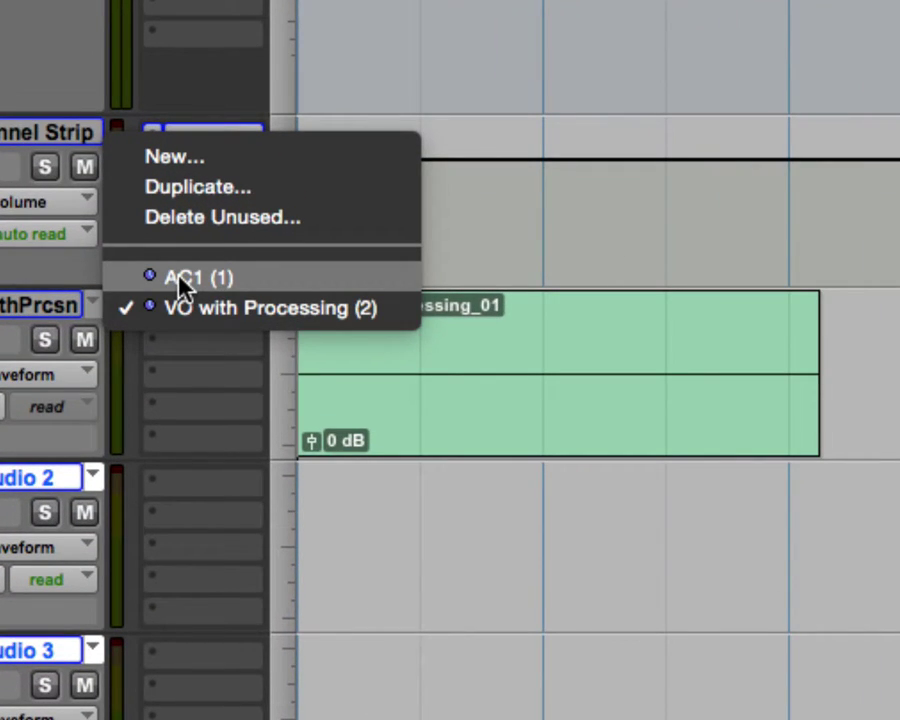
pyautogui.click(189, 286)
pyautogui.click(93, 302)
pyautogui.click(131, 332)
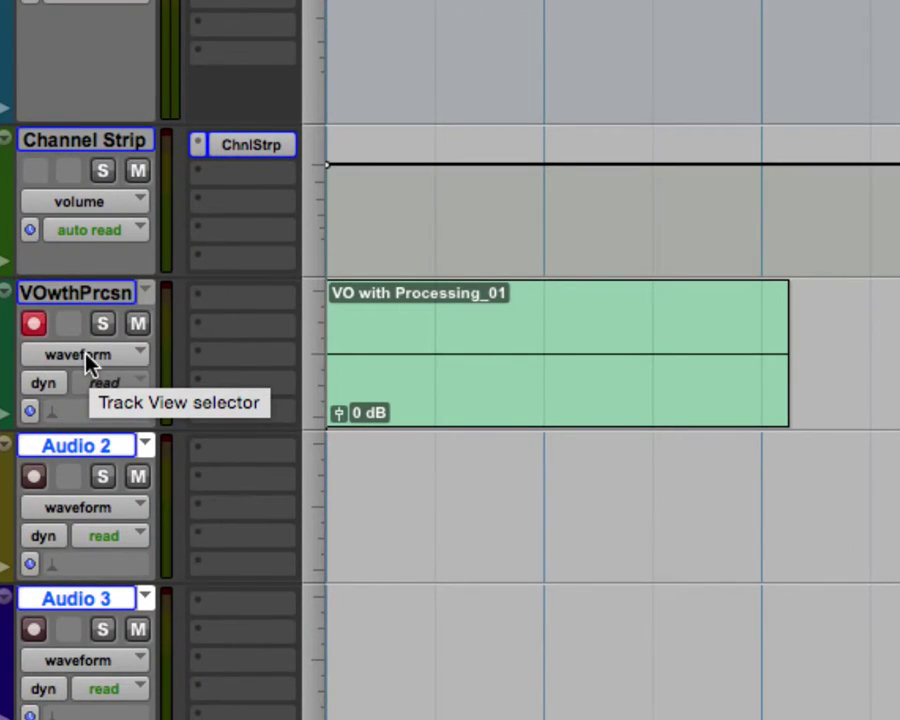
# Display the voice-over track's alternate playlists with the playlists track view and select that track
pyautogui.click(87, 358)
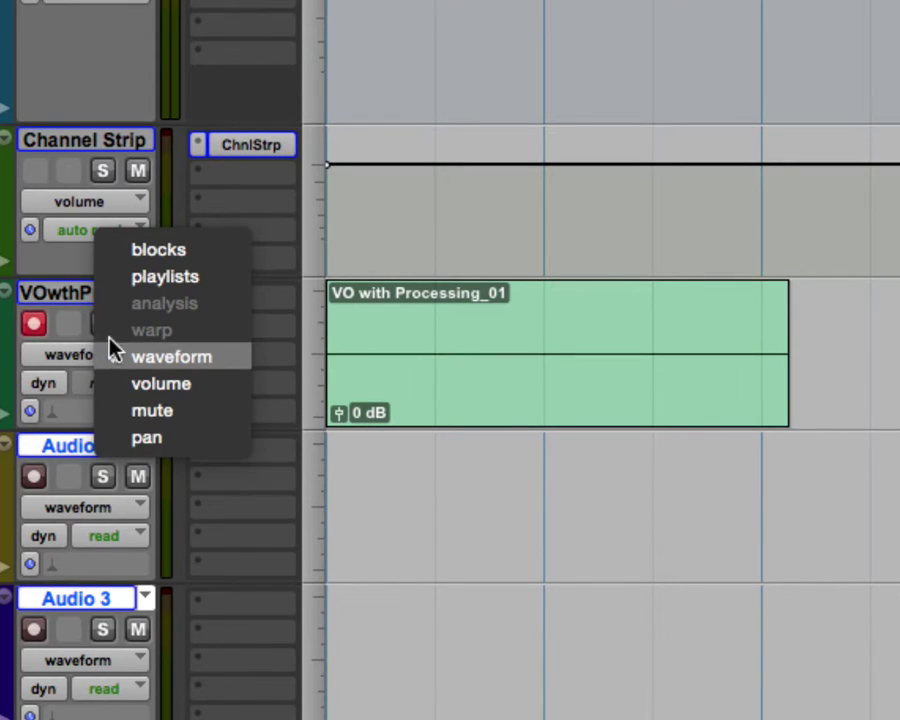
pyautogui.click(176, 280)
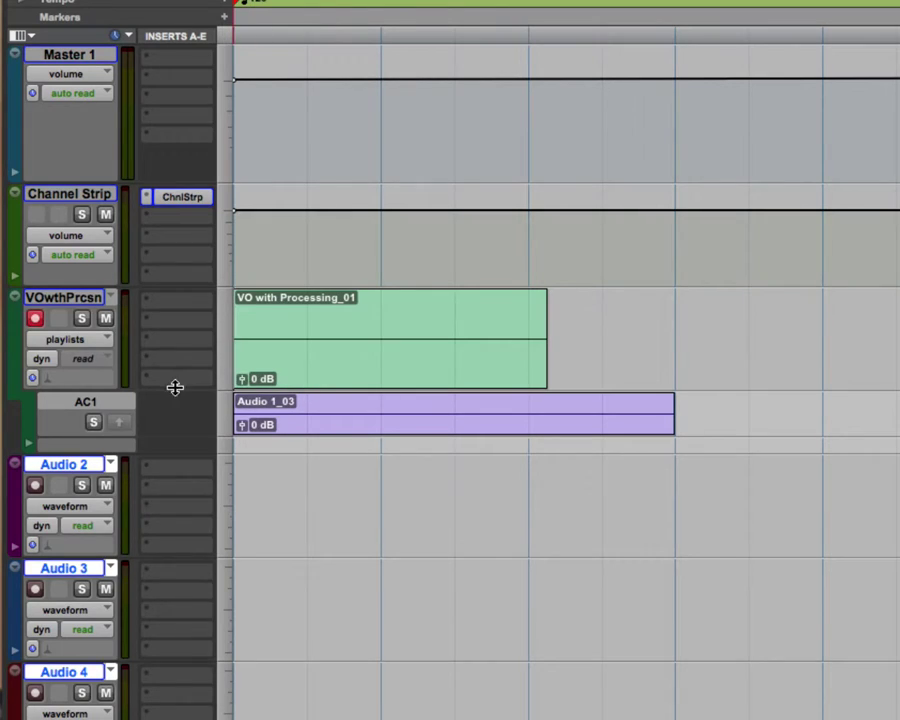
pyautogui.click(264, 317)
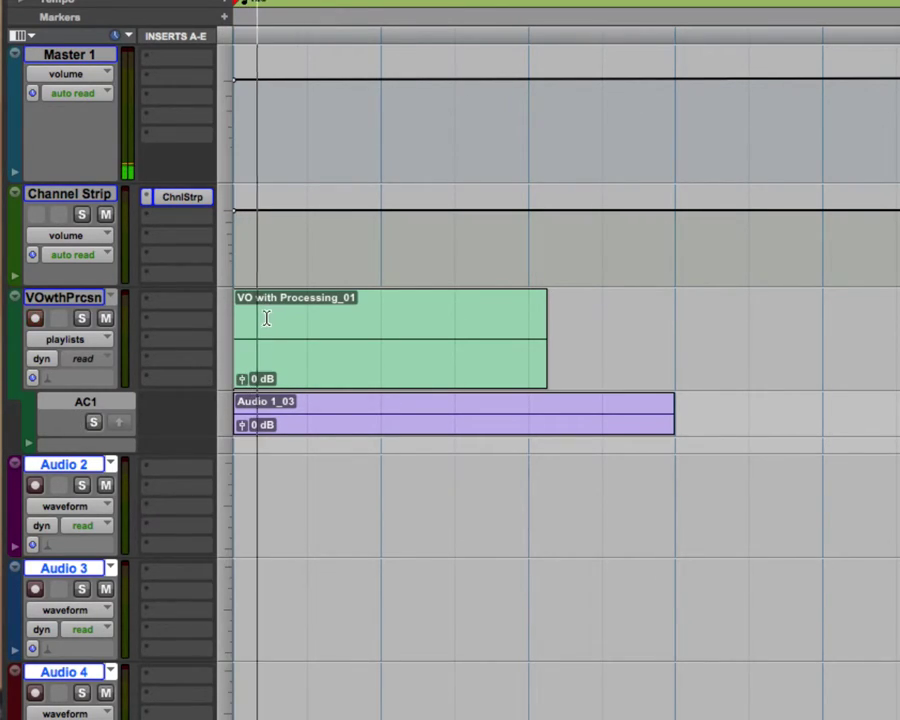
pyautogui.click(98, 296)
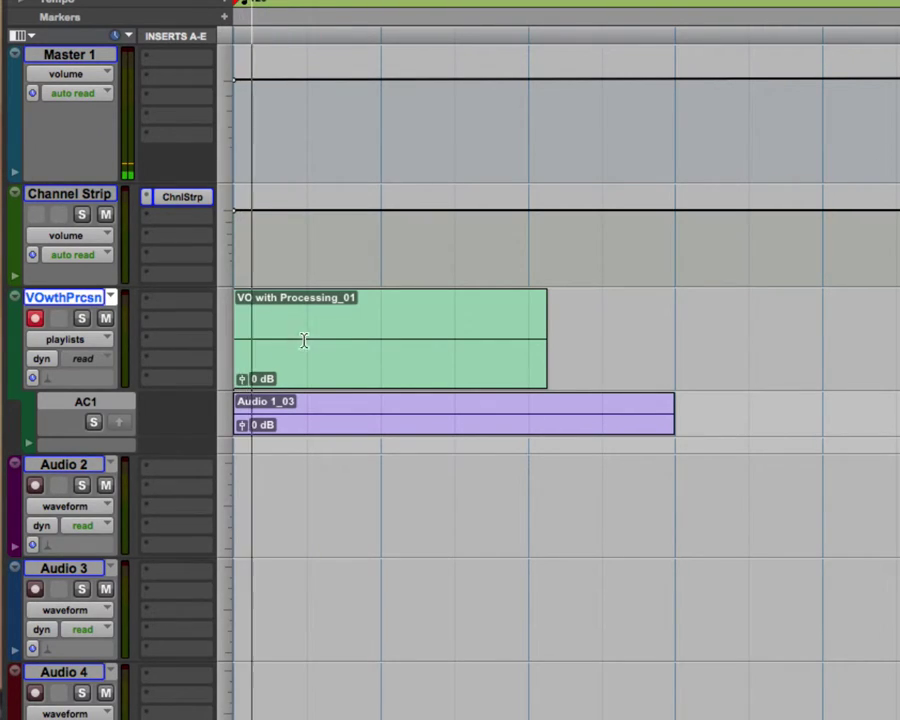
# Play the take with the AC1 playlist soloed, and replay it with the solo off to compare the two recordings
pyautogui.click(93, 423)
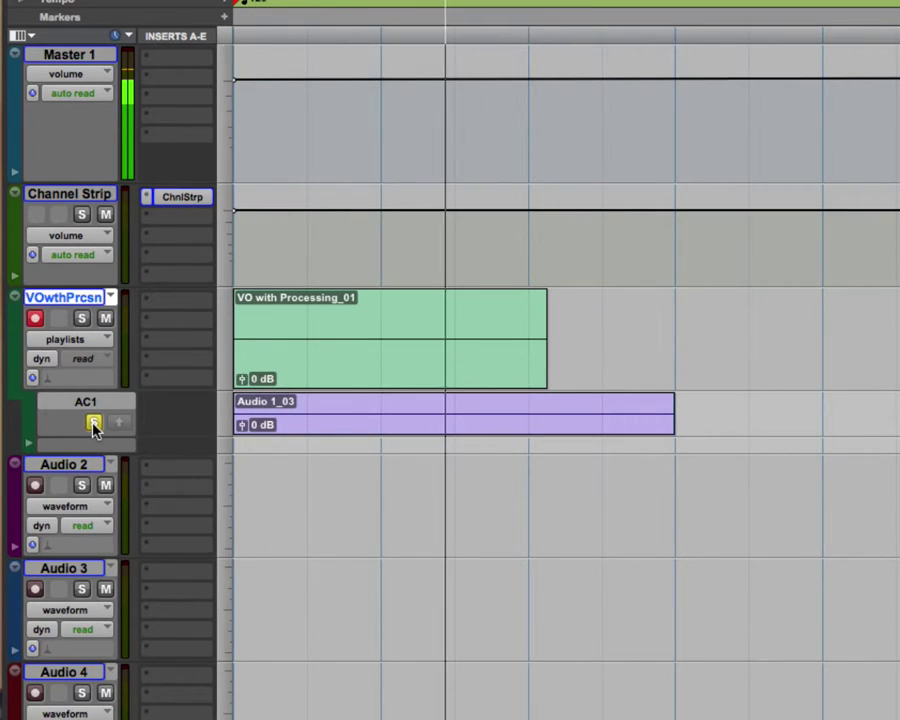
pyautogui.press('space')
pyautogui.click(93, 423)
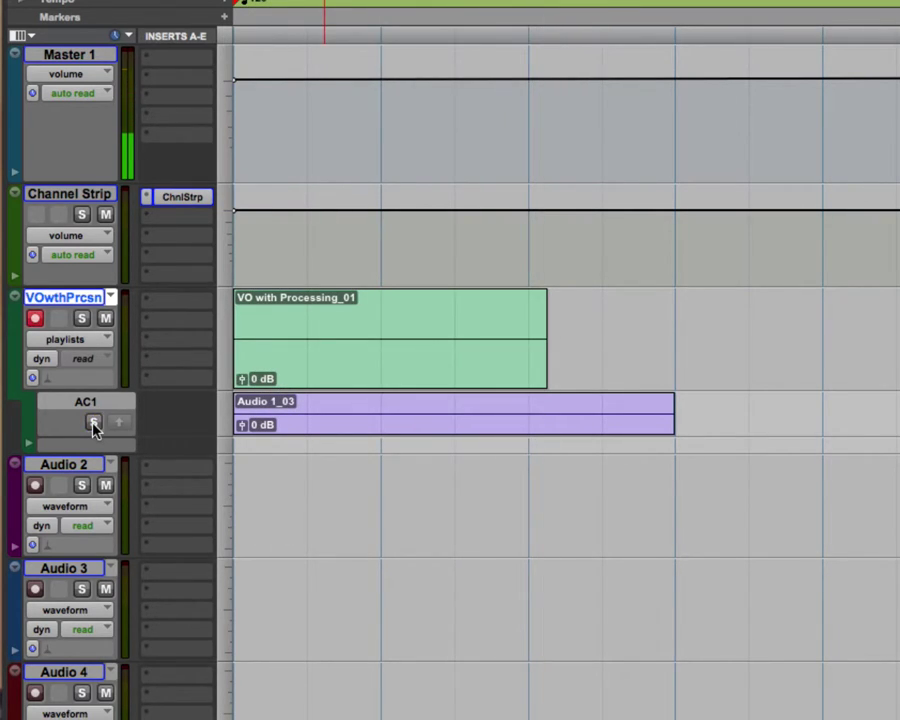
pyautogui.hotkey('shift', 'r')
pyautogui.press('space')
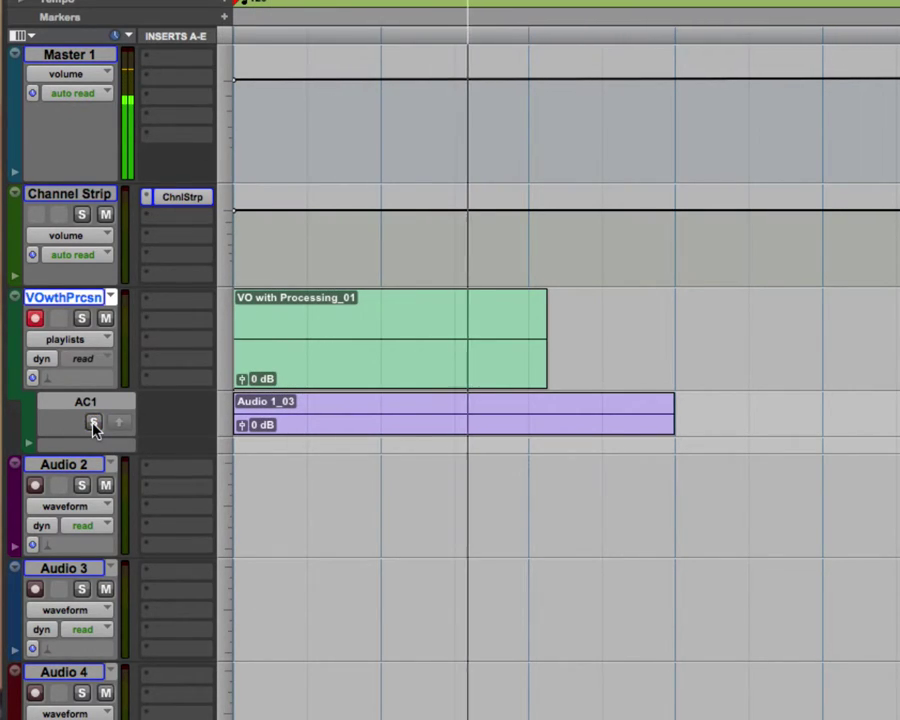
pyautogui.press('space')
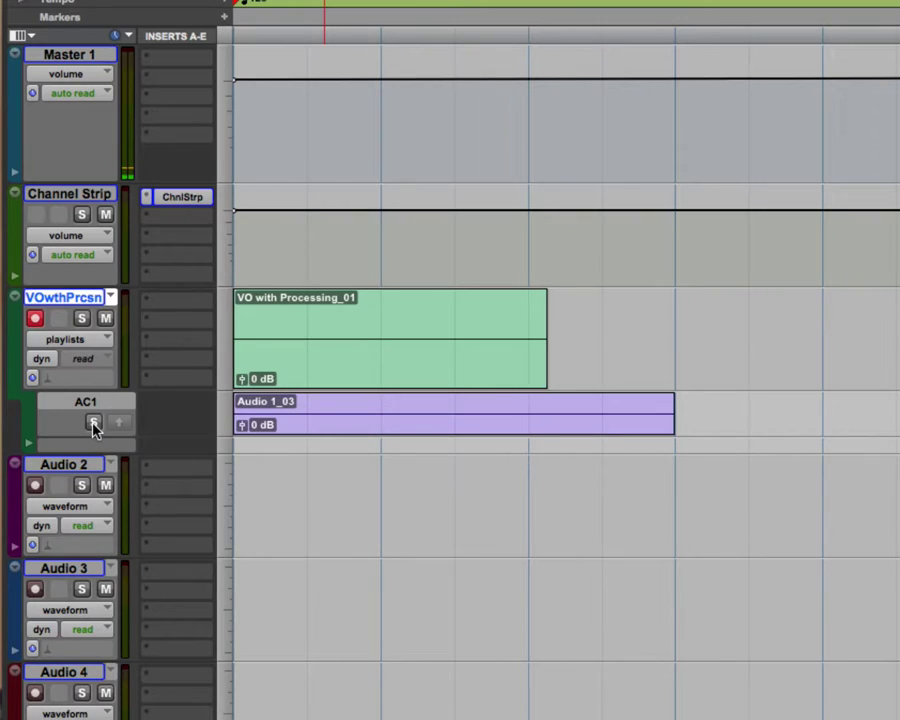
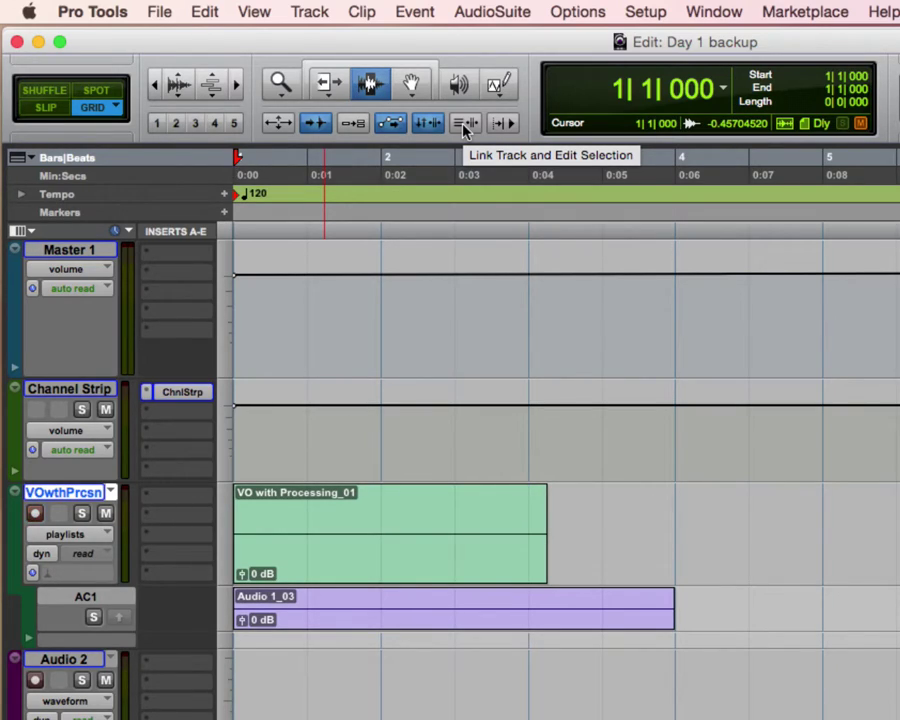
# Enable Link Track and Edit Selection and select 1|3|000 to 2|3|000 across the tracks from Channel Strip to Audio 2
pyautogui.click(465, 123)
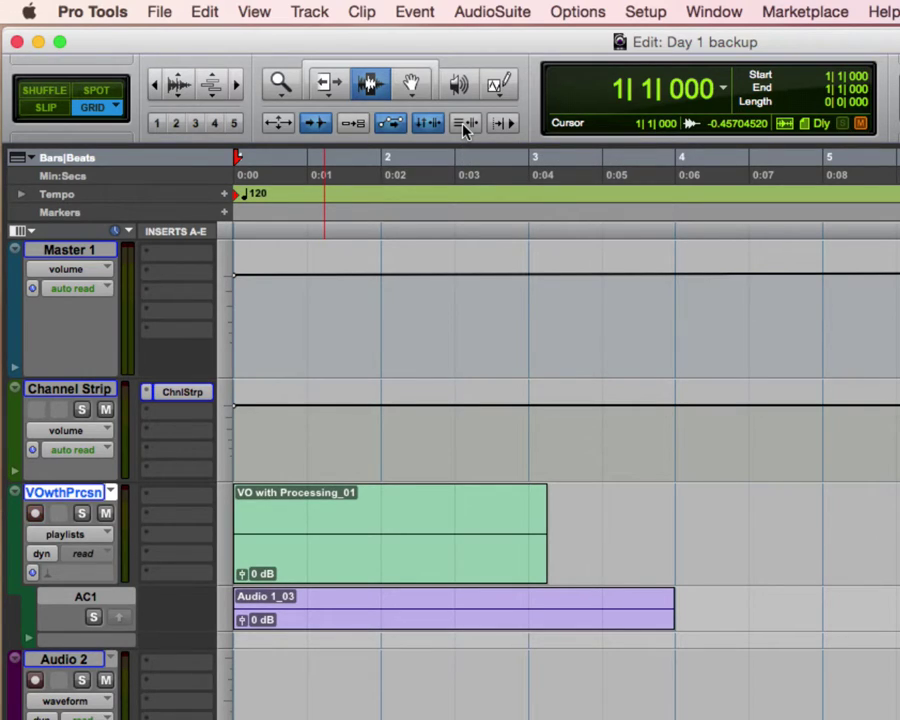
pyautogui.moveTo(343, 430); pyautogui.dragTo(474, 694)
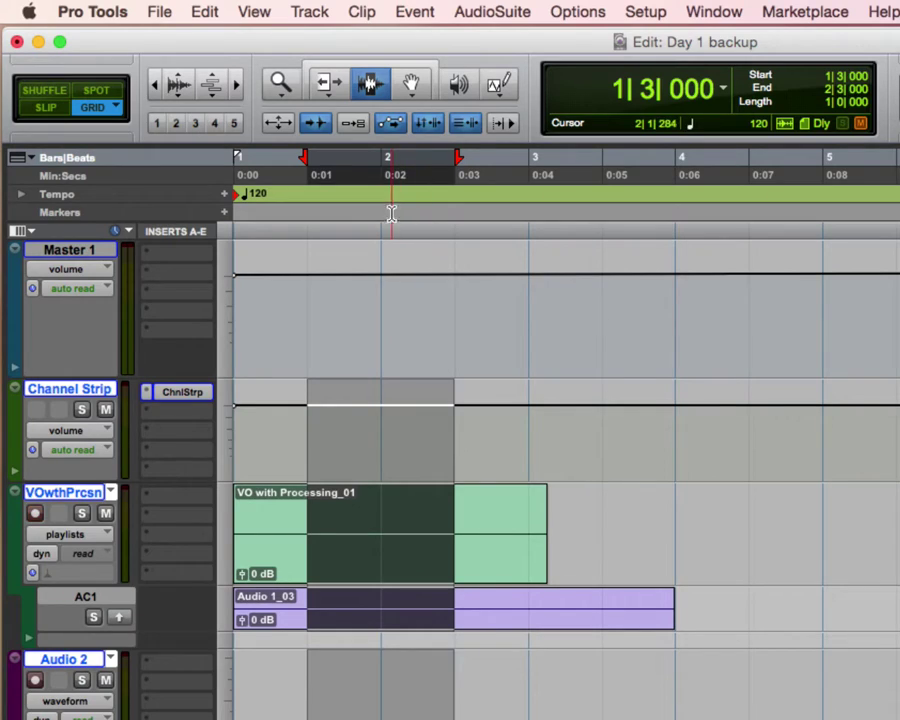
# Toggle Link Timeline and Edit Selection off and on, and turn off Link Track and Edit Selection
pyautogui.click(436, 129)
pyautogui.click(434, 126)
pyautogui.click(470, 125)
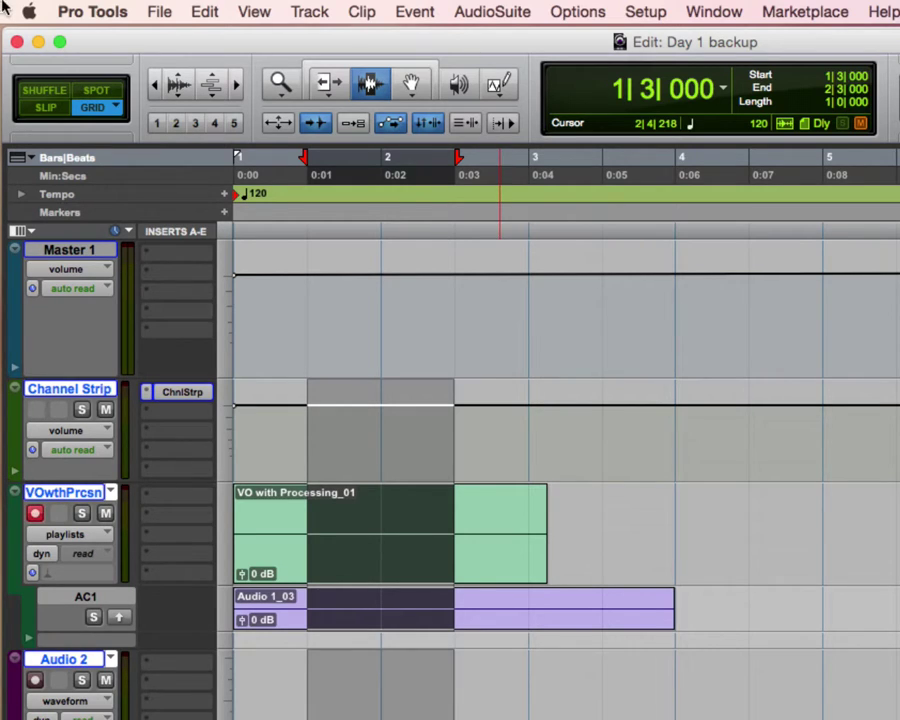
pyautogui.click(62, 10)
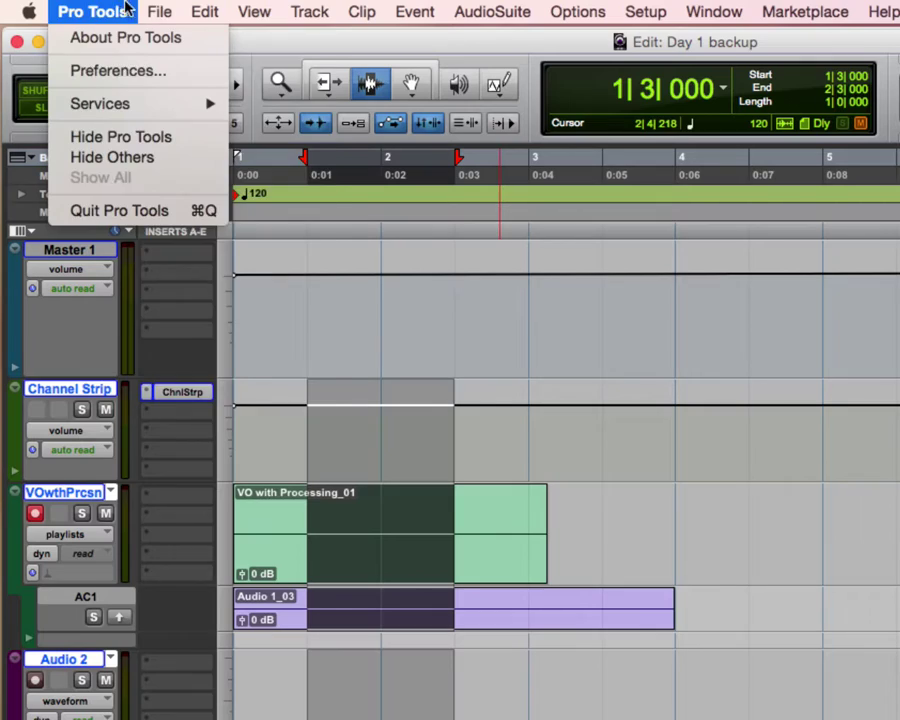
pyautogui.moveTo(160, 11)
pyautogui.moveTo(92, 11)
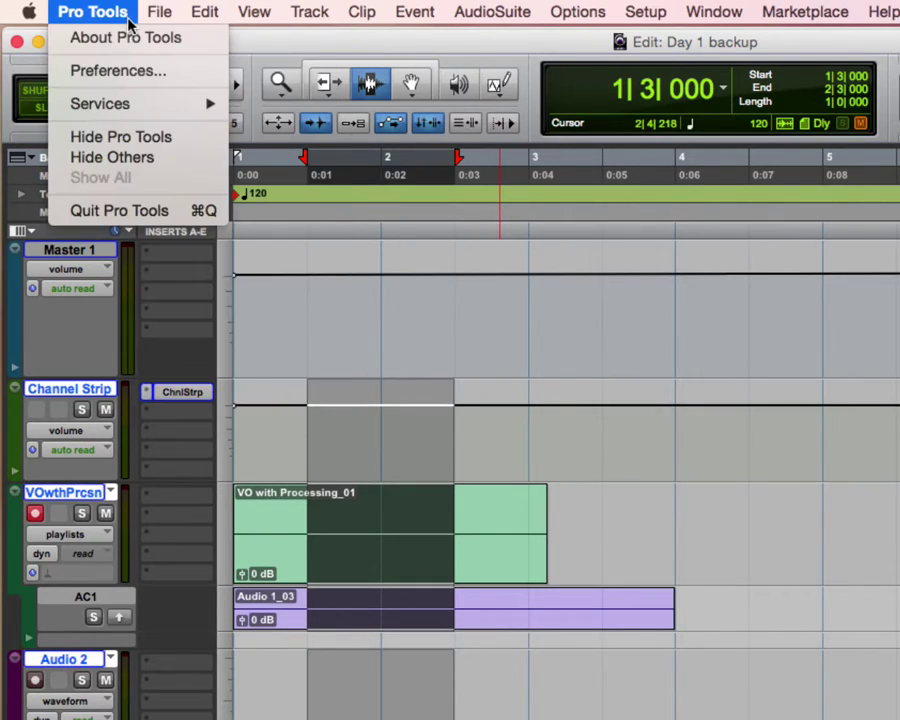